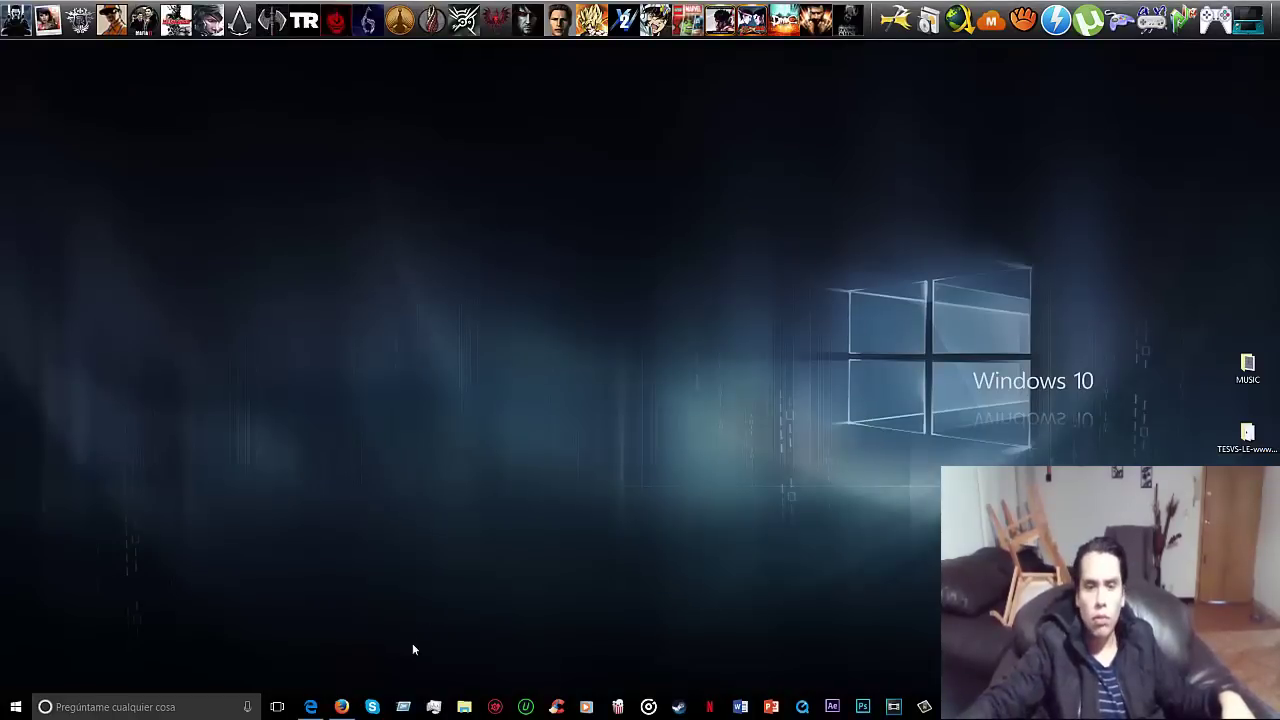
Open Firefox, load the copied KMSAC1.4.2 download link and skip the advertisement page.
click(343, 707)
click(343, 707)
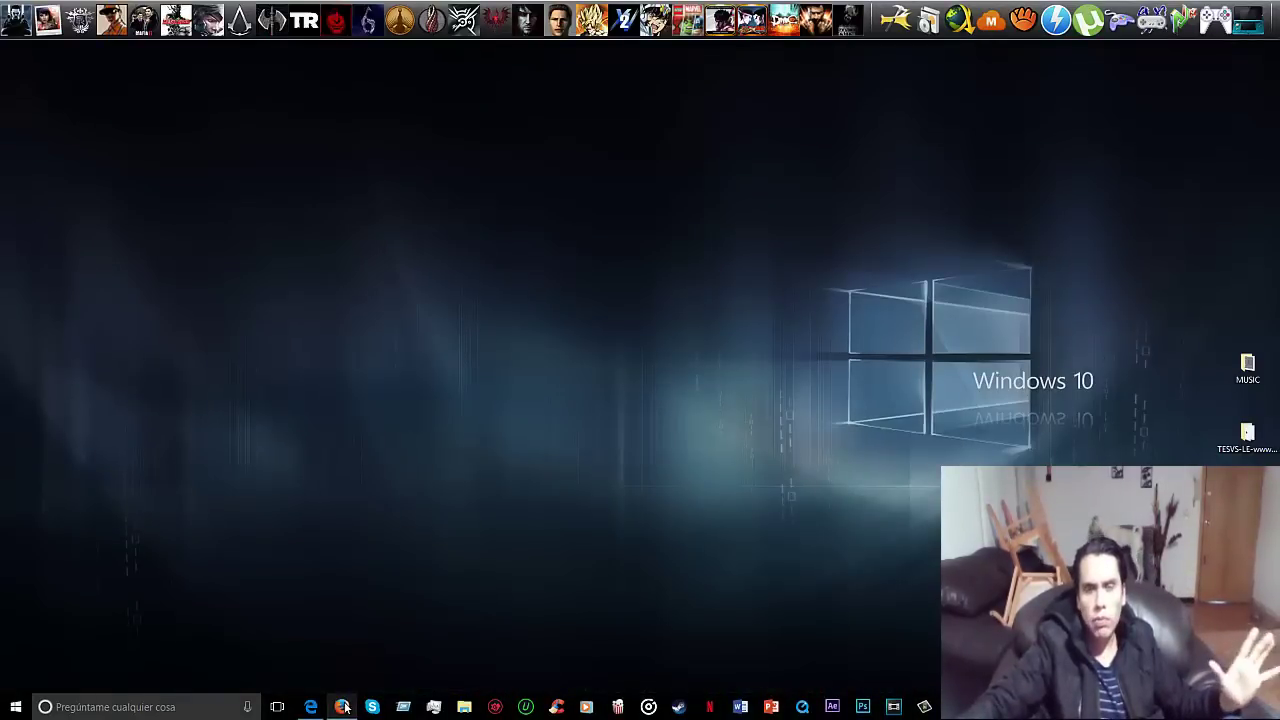
click(342, 706)
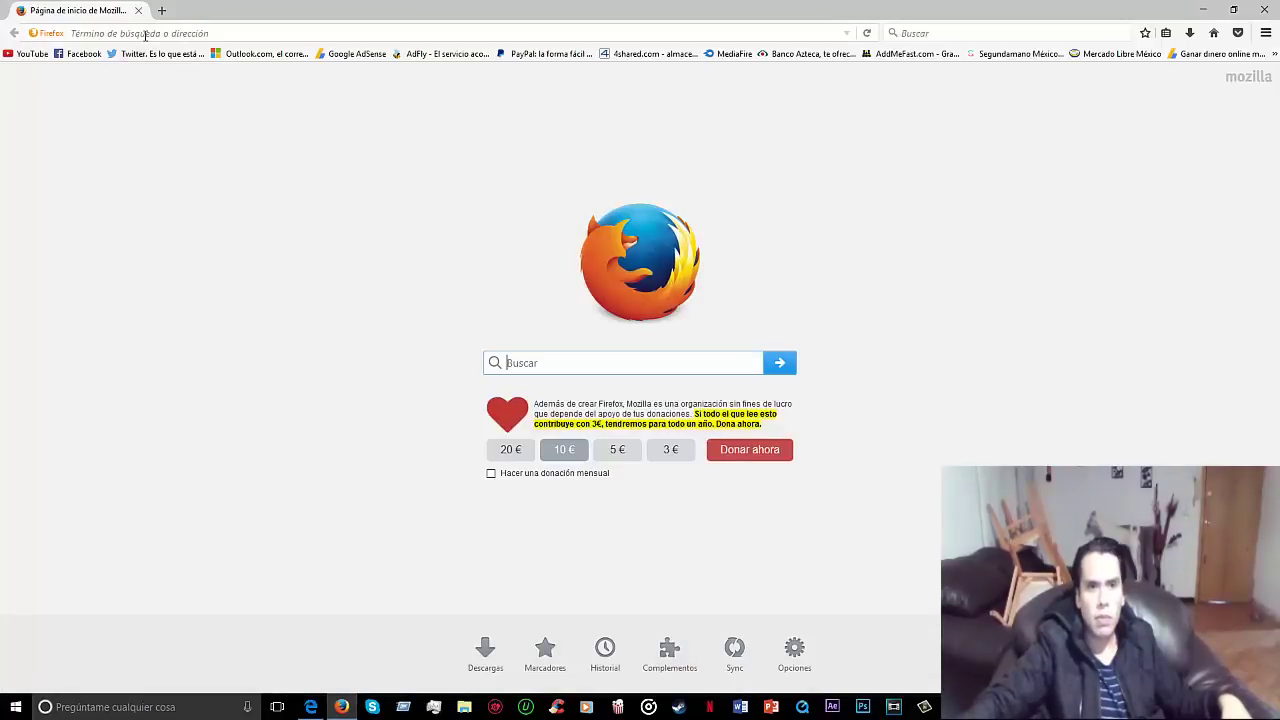
right_click(285, 34)
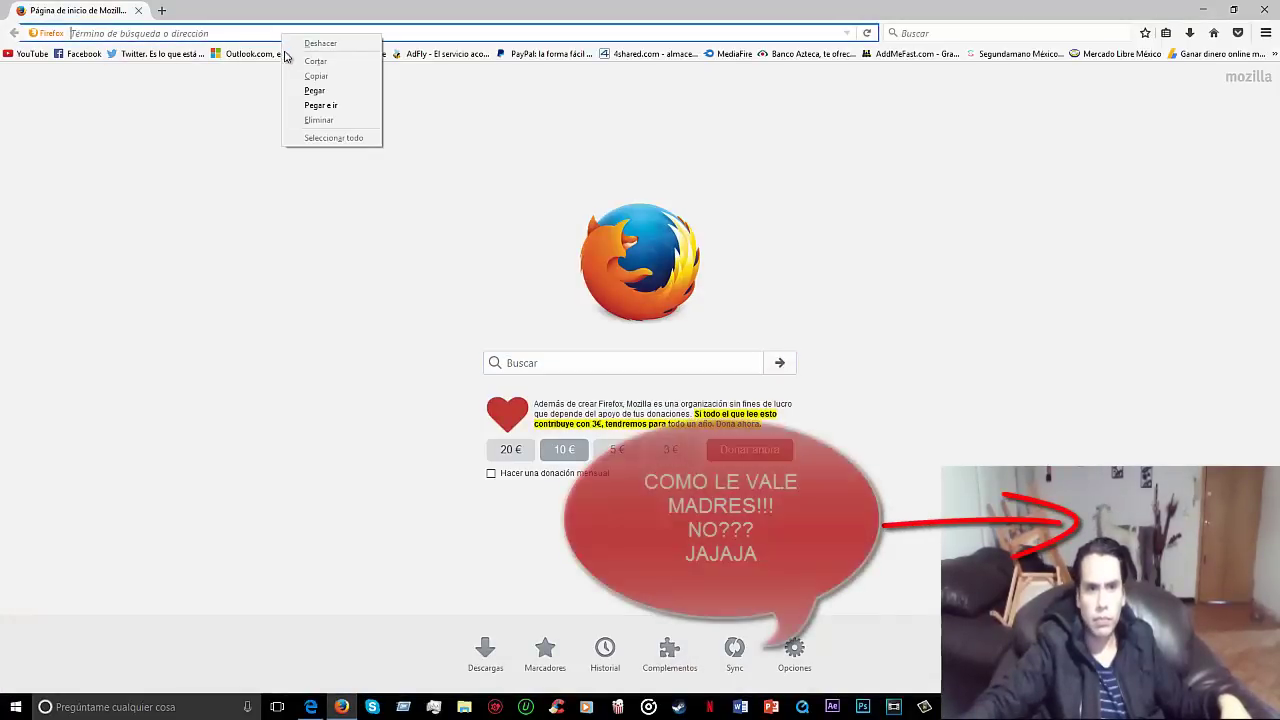
click(320, 105)
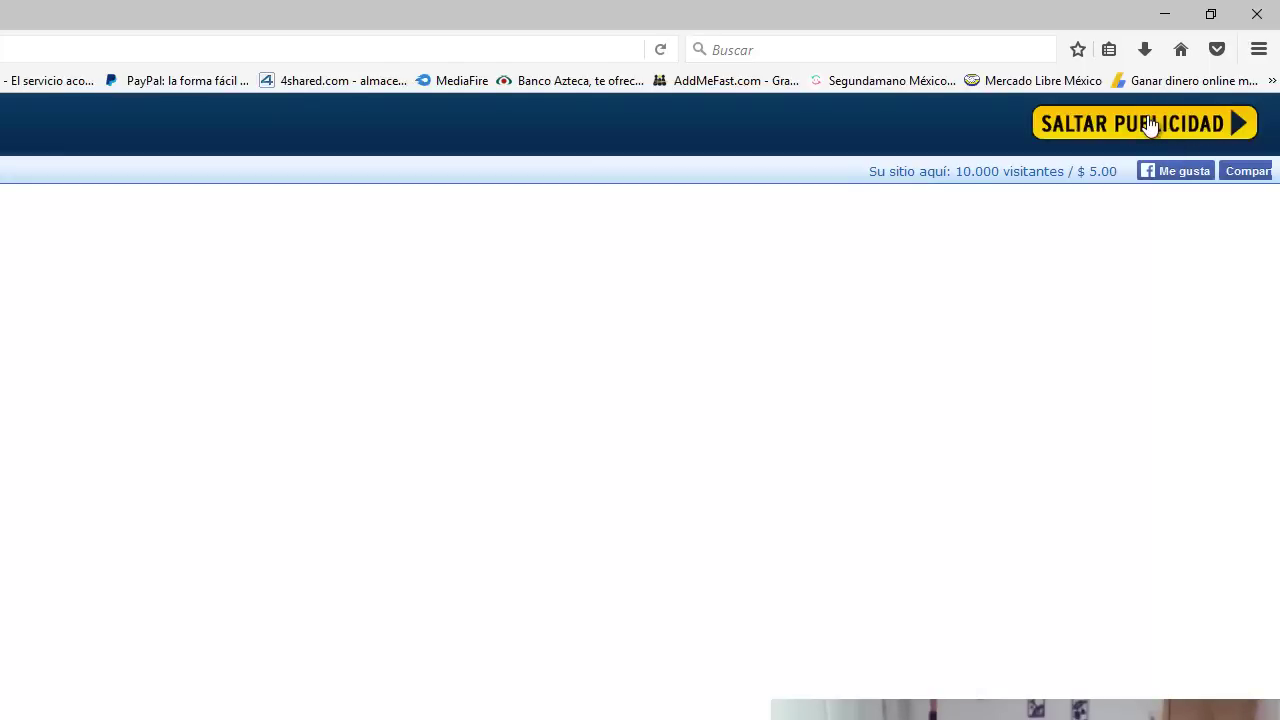
click(1149, 125)
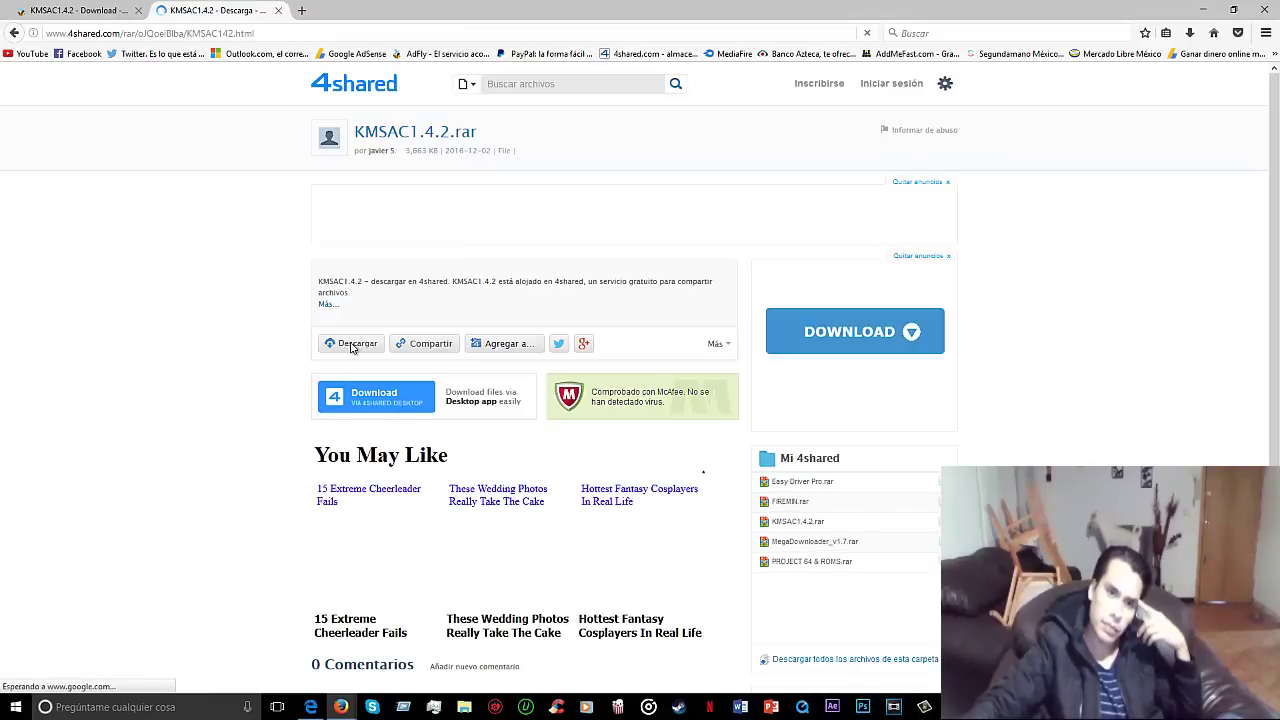
Request the download of KMSAC1.4.2.rar on its 4shared page and close the pop-up window.
click(351, 345)
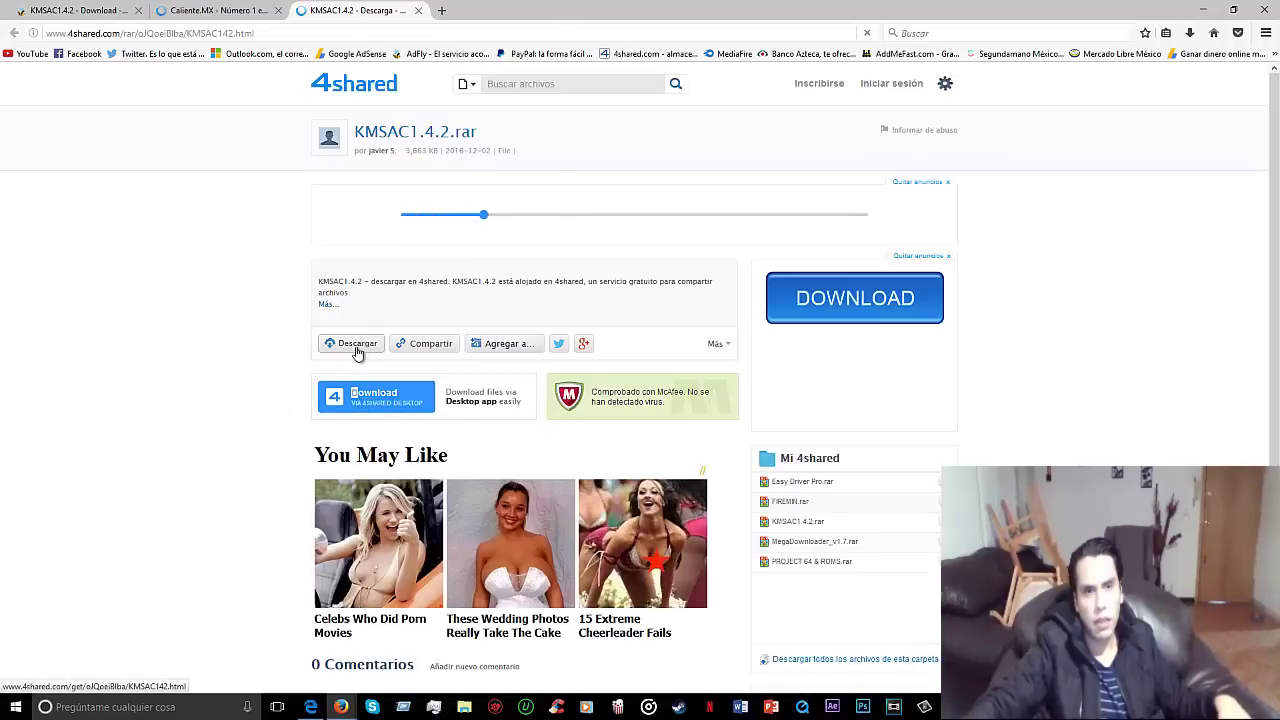
click(357, 350)
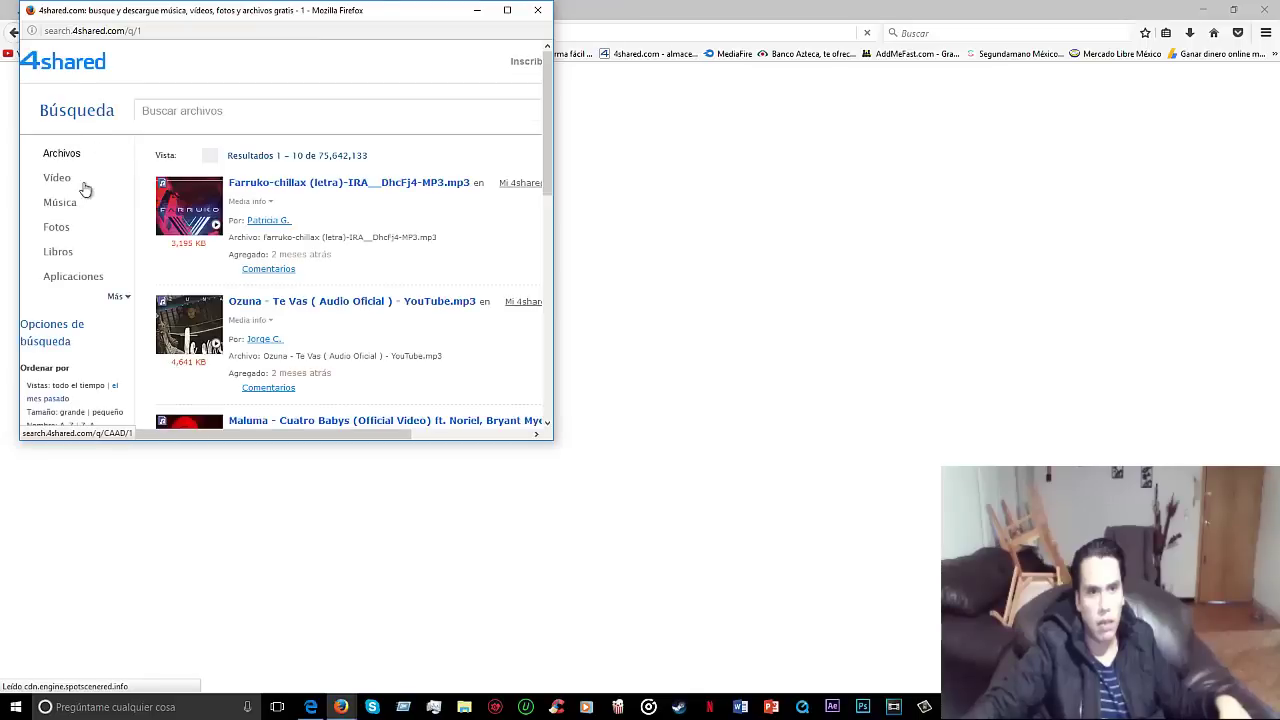
click(537, 10)
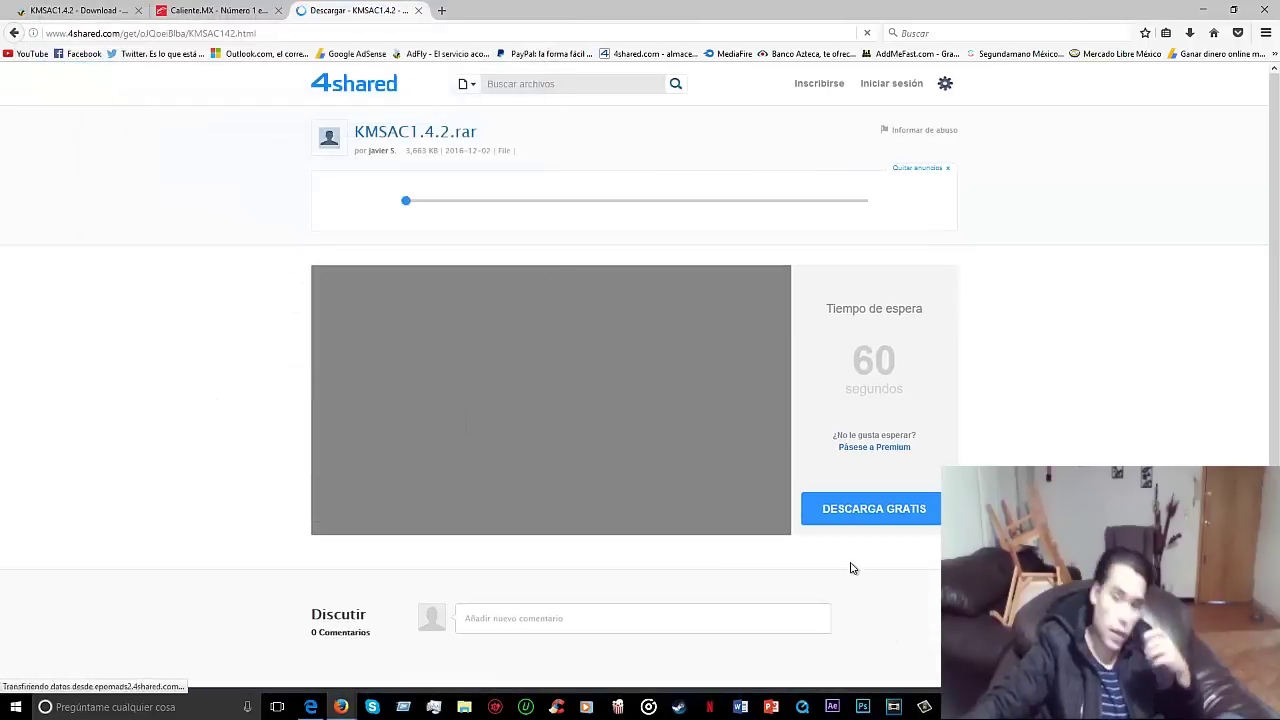
click(1208, 9)
click(1200, 10)
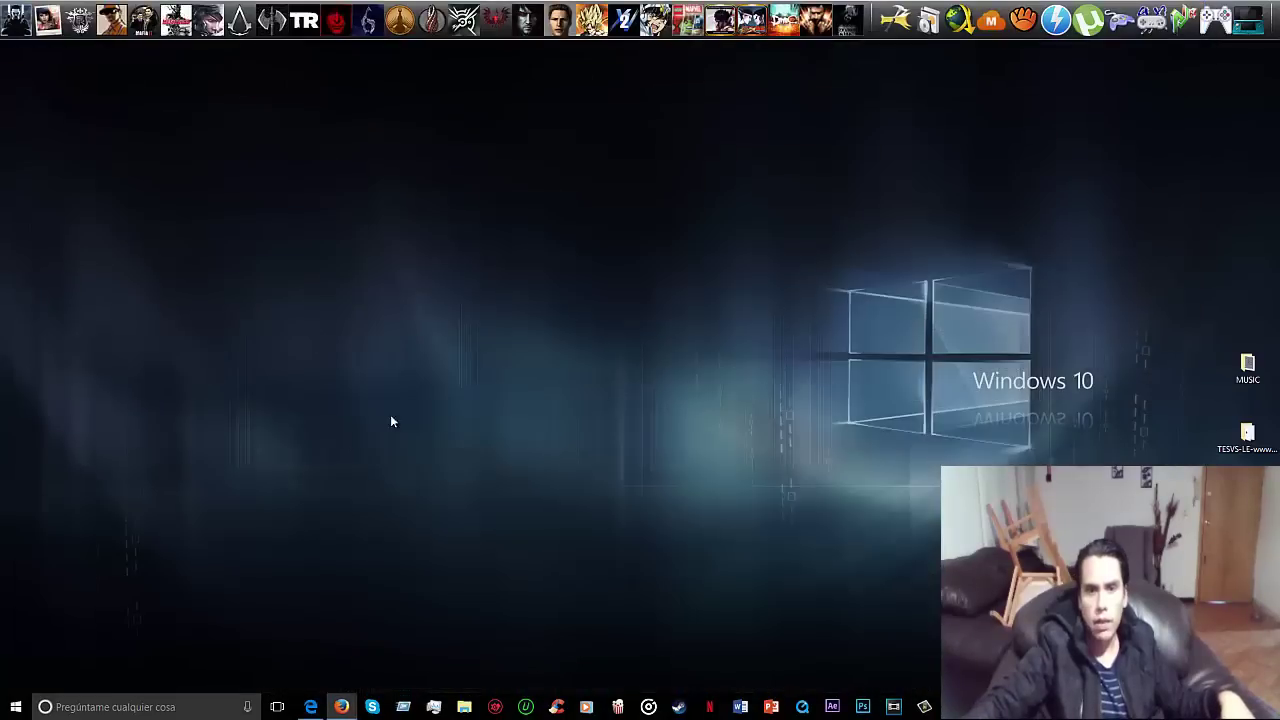
click(341, 707)
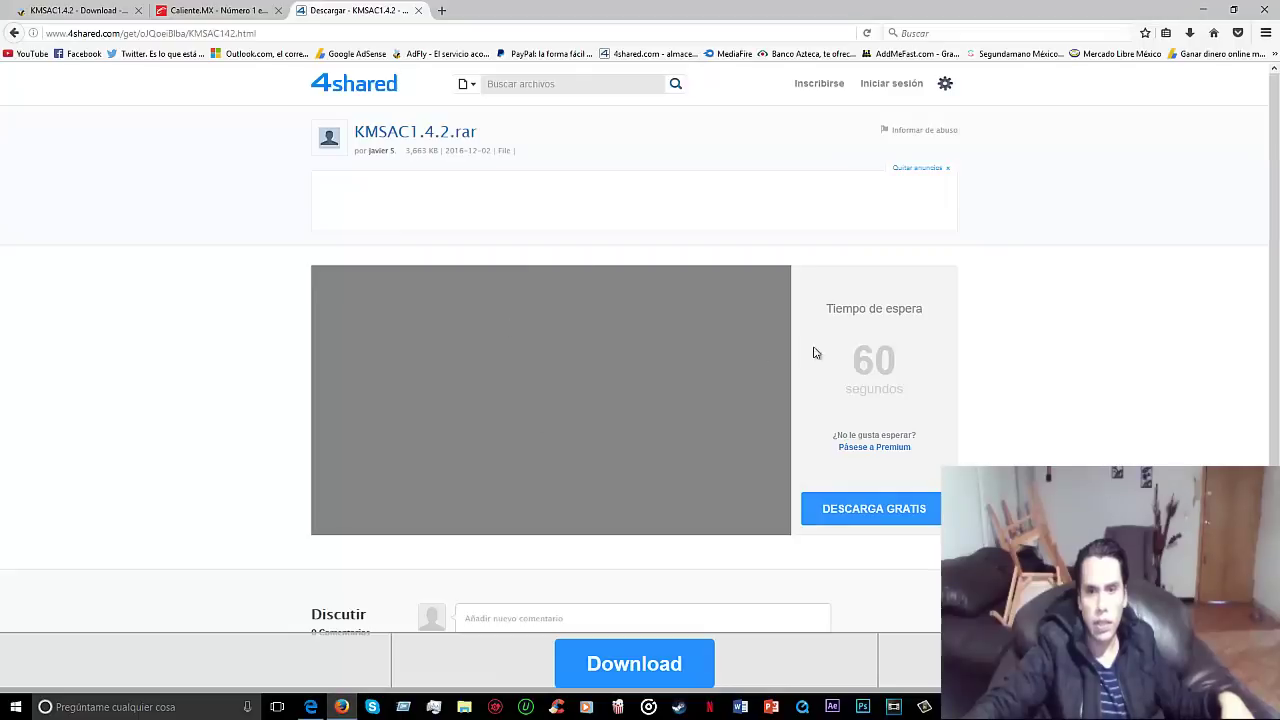
Choose the free download through Twitter and enter the account's username to authorize 4Shared.
click(841, 510)
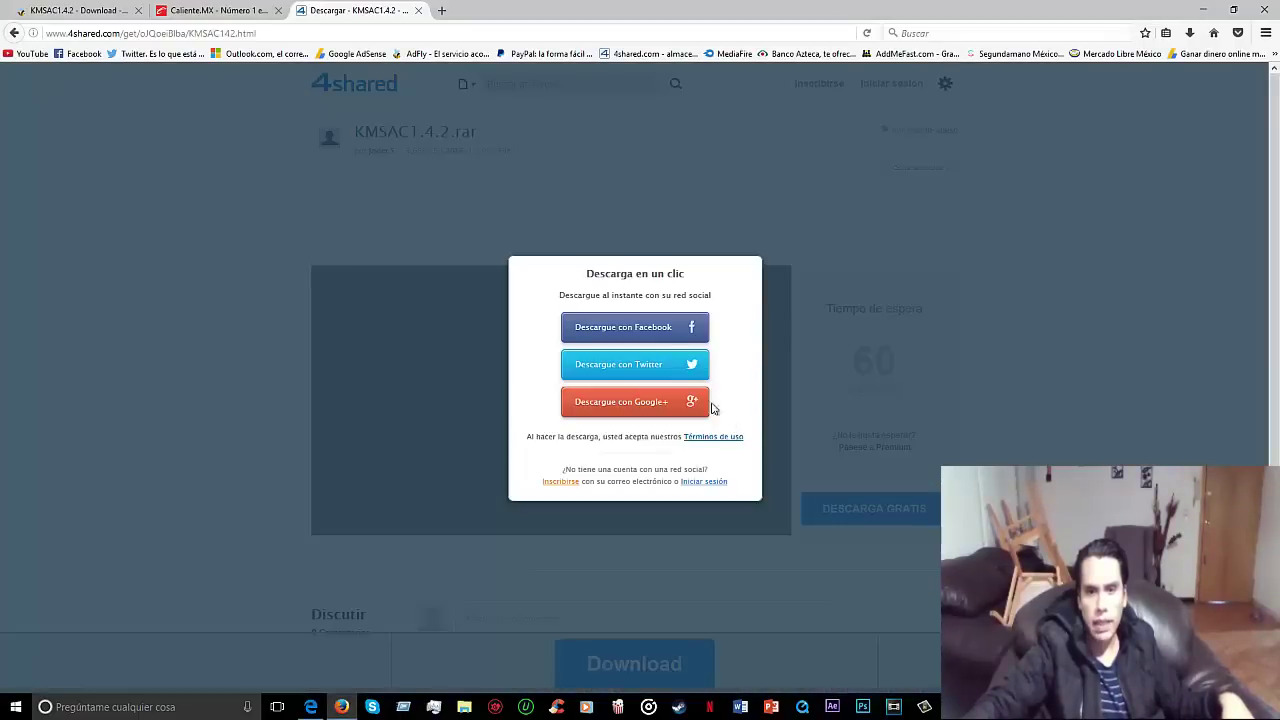
click(636, 362)
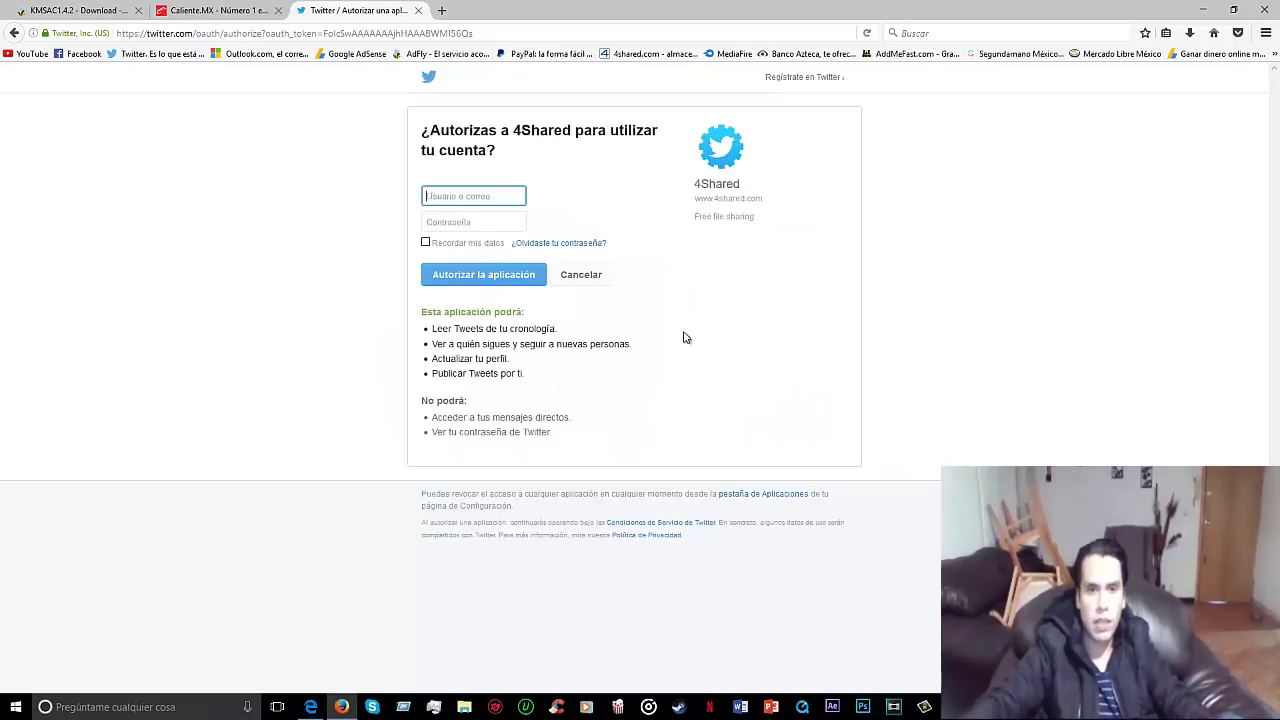
click(454, 197)
text(Gh)
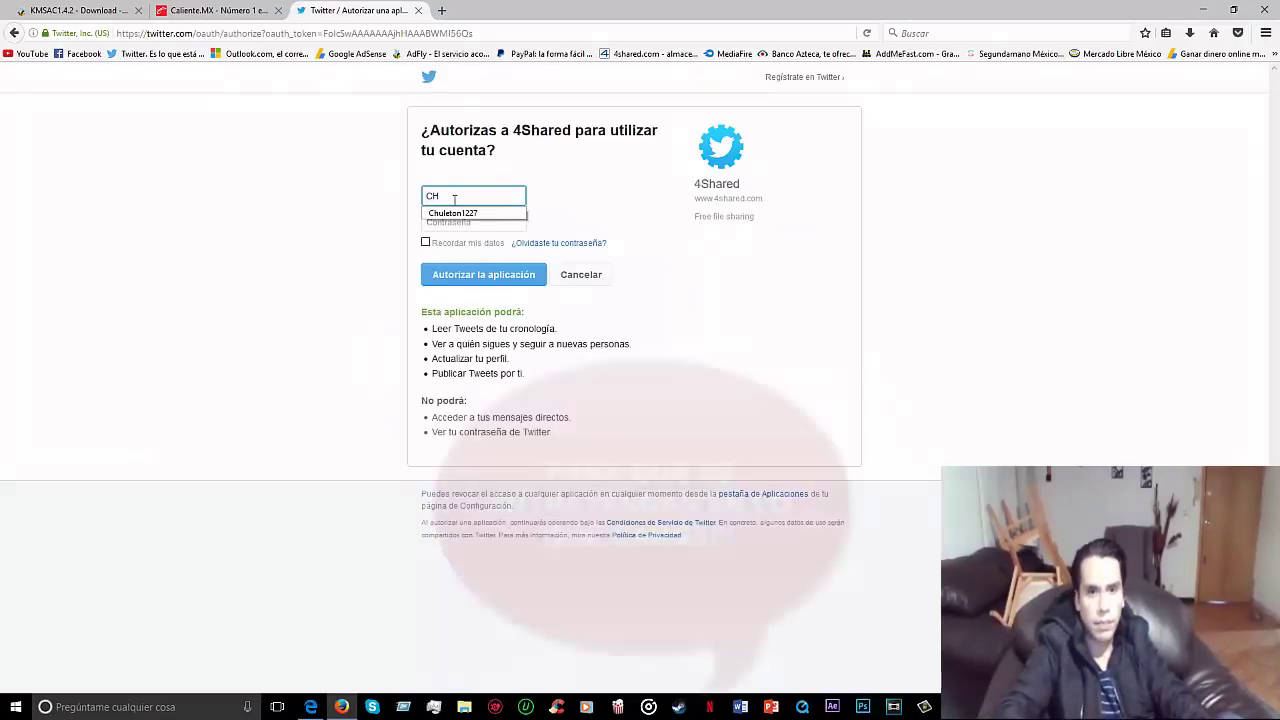
key(Down)
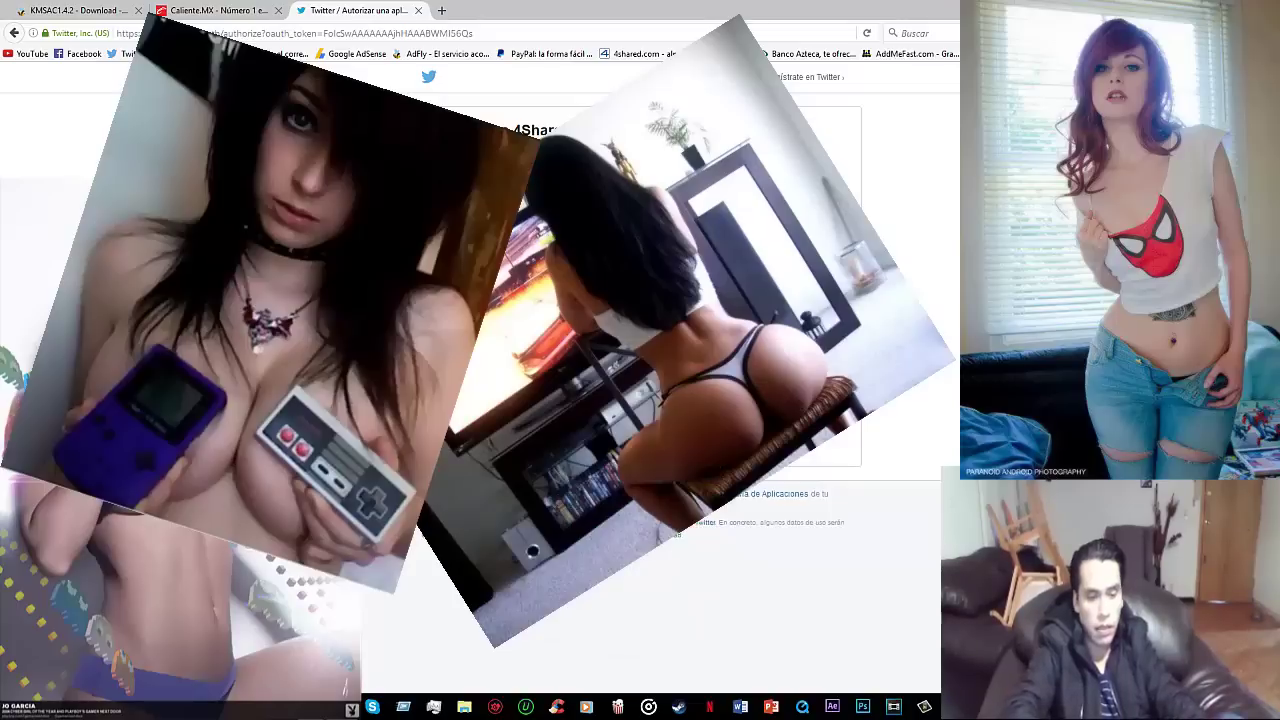
key(Return)
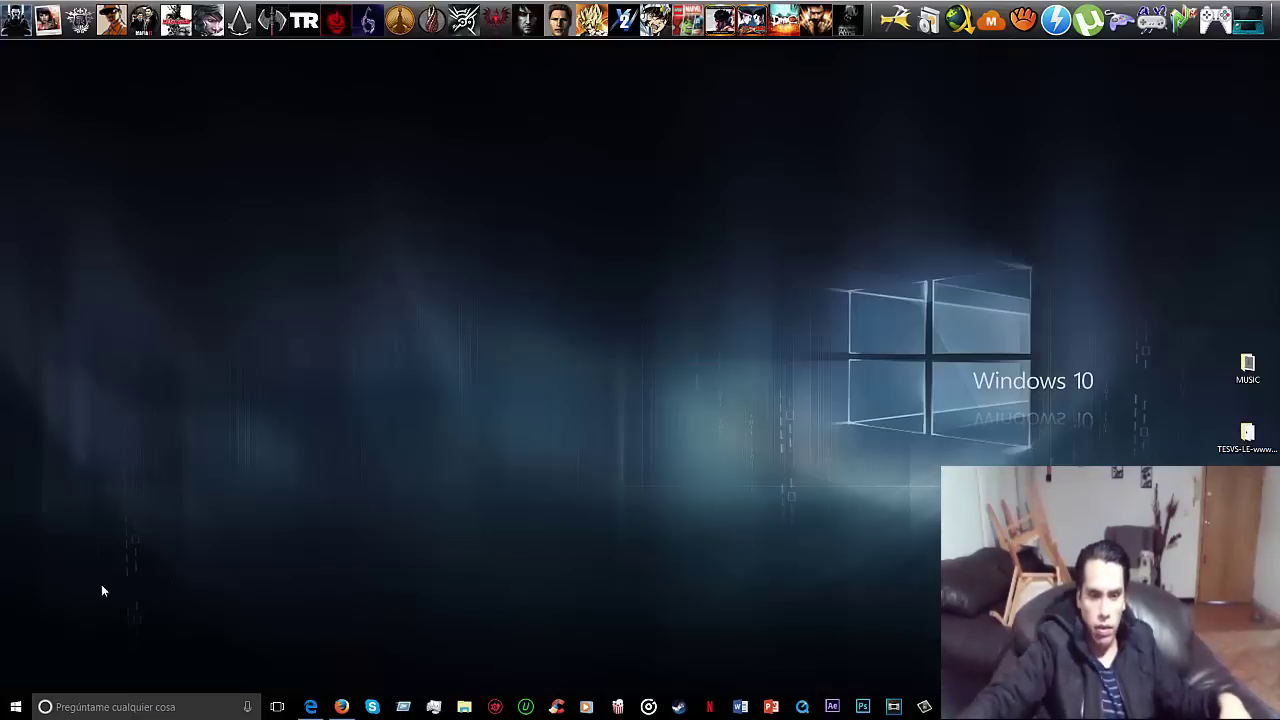
Save KMSAC1.4.2.rar to the Desktop folder from the Firefox download prompt.
click(340, 708)
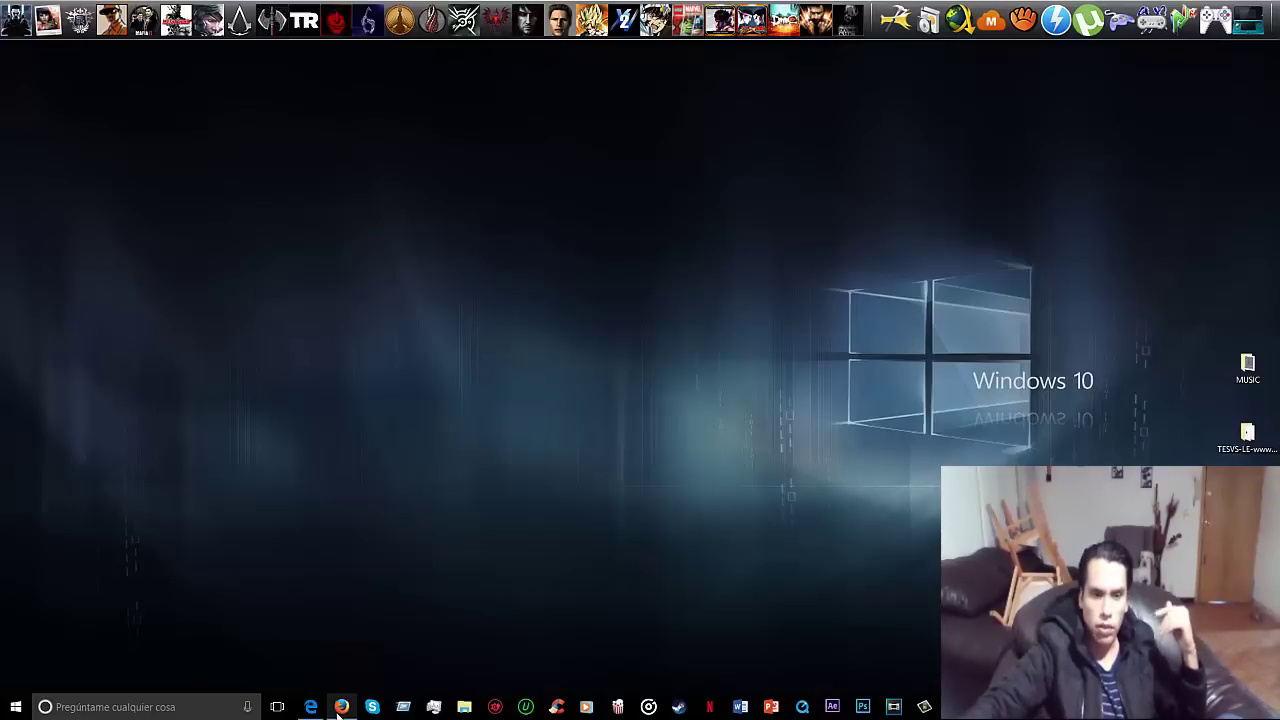
click(341, 707)
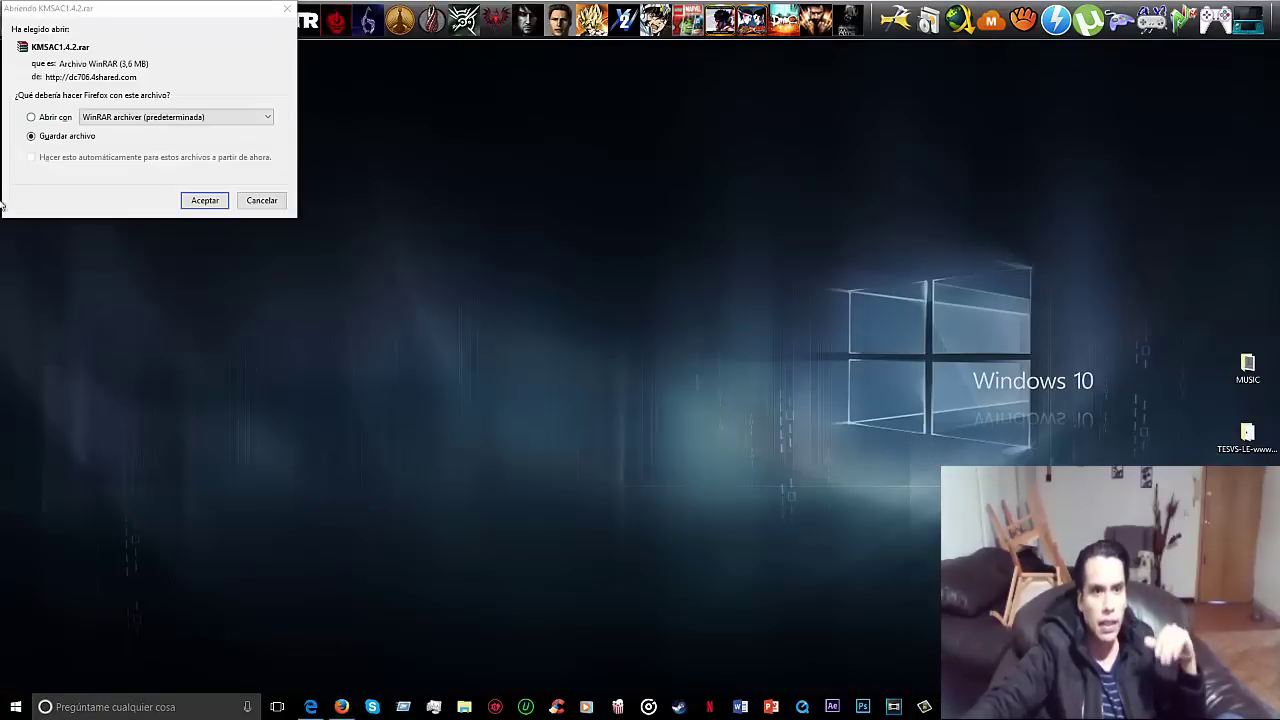
drag(228, 11, 658, 168)
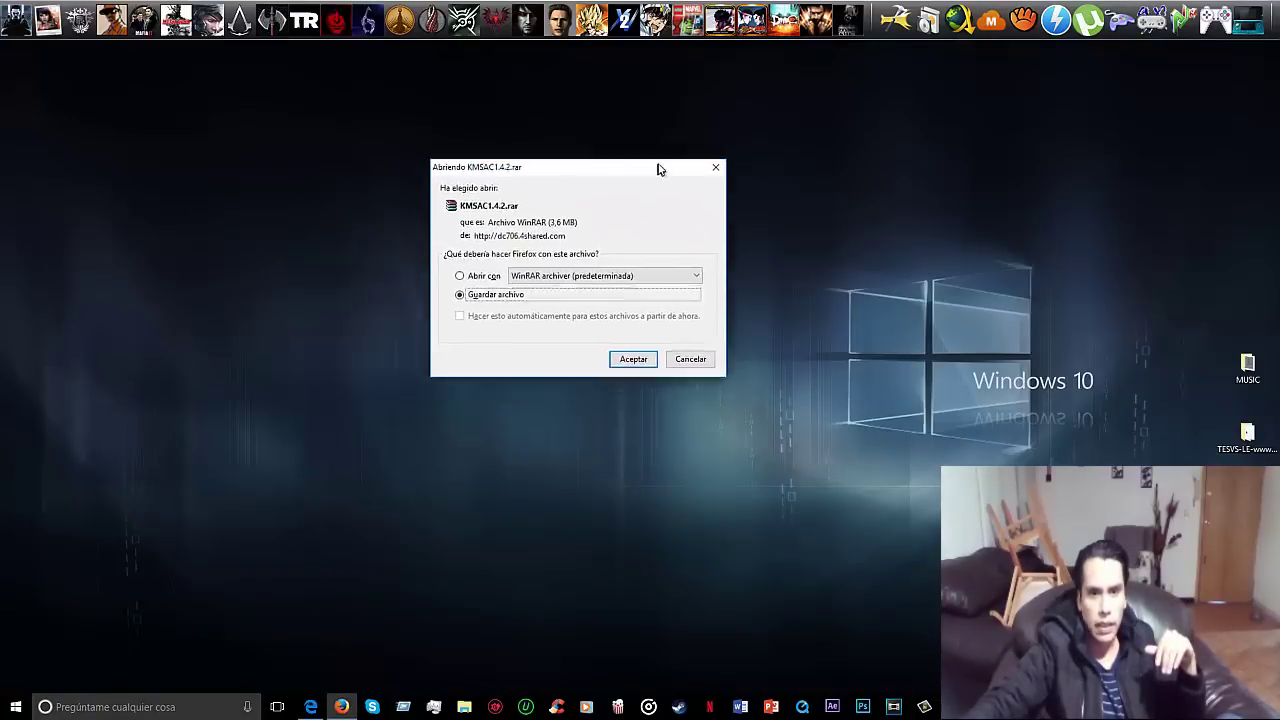
click(634, 358)
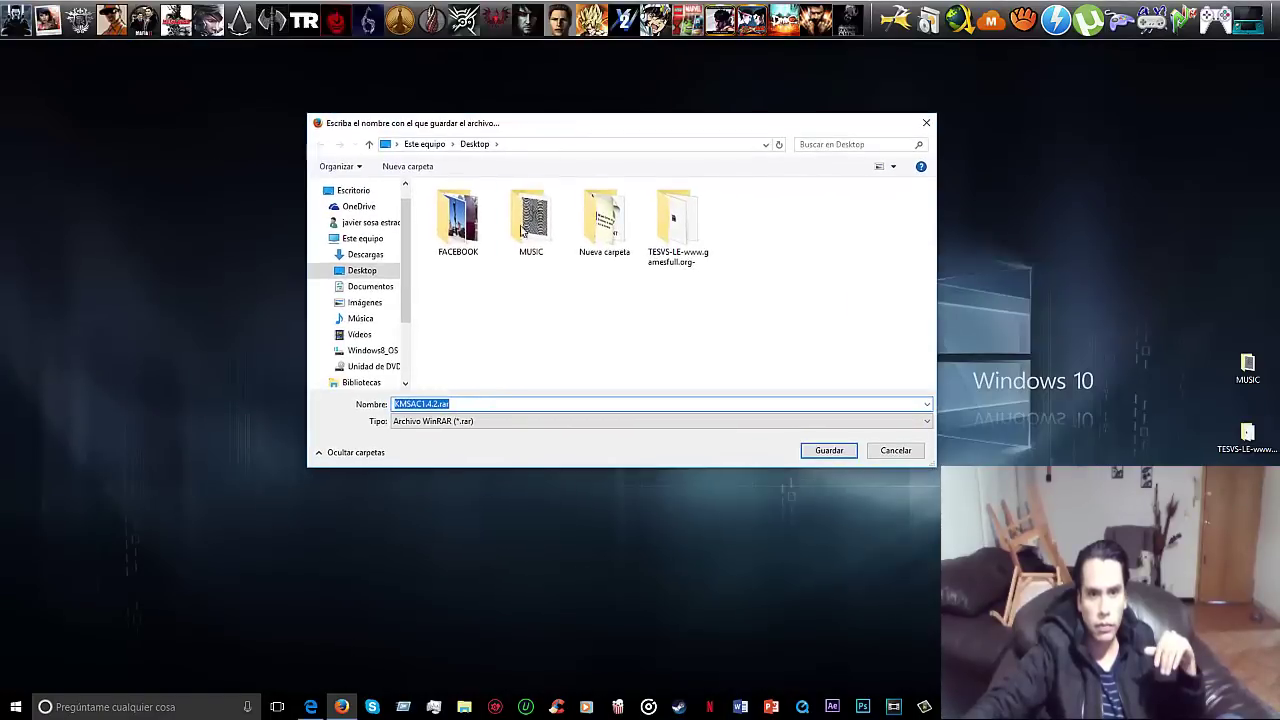
click(832, 450)
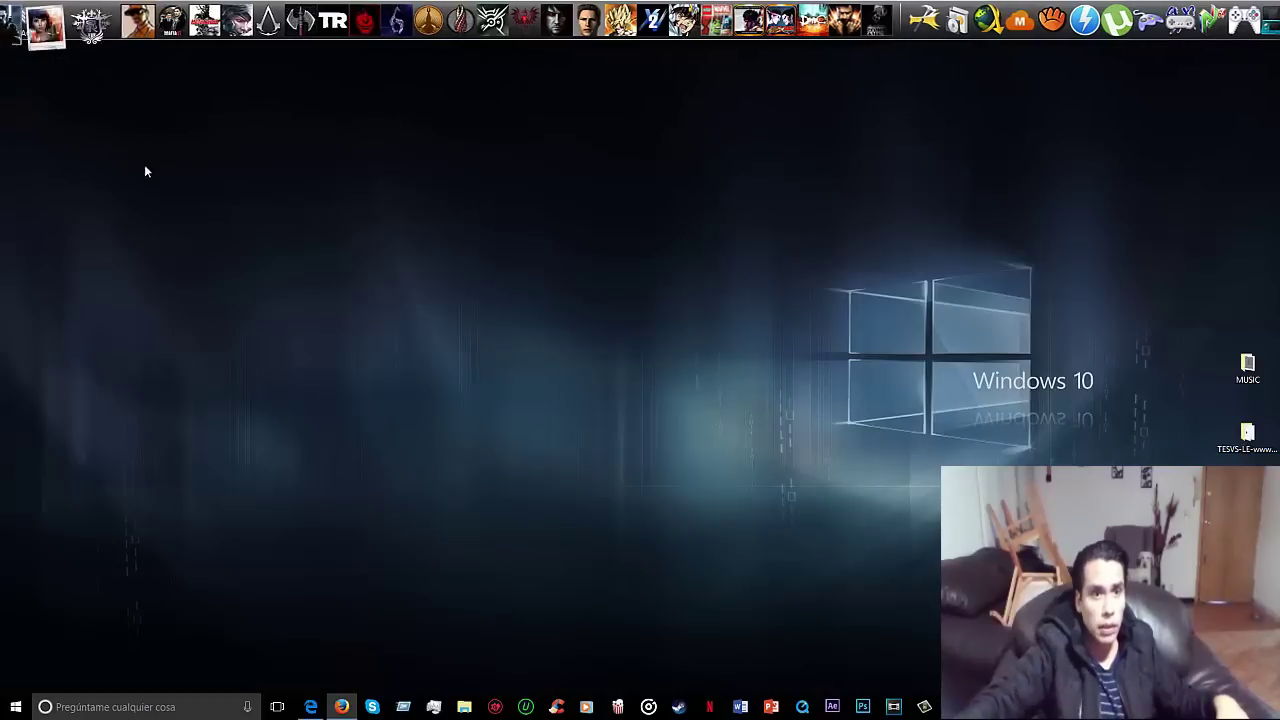
Extract the KMSAC1.4.2.rar archive directly onto the desktop.
mouse_move(1247, 368)
mouse_down()
mouse_move(4, 118)
mouse_move(45, 80)
mouse_move(282, 287)
mouse_move(1250, 344)
mouse_move(668, 318)
mouse_move(1247, 372)
mouse_up()
click(673, 329)
click(674, 331)
drag(672, 230, 434, 191)
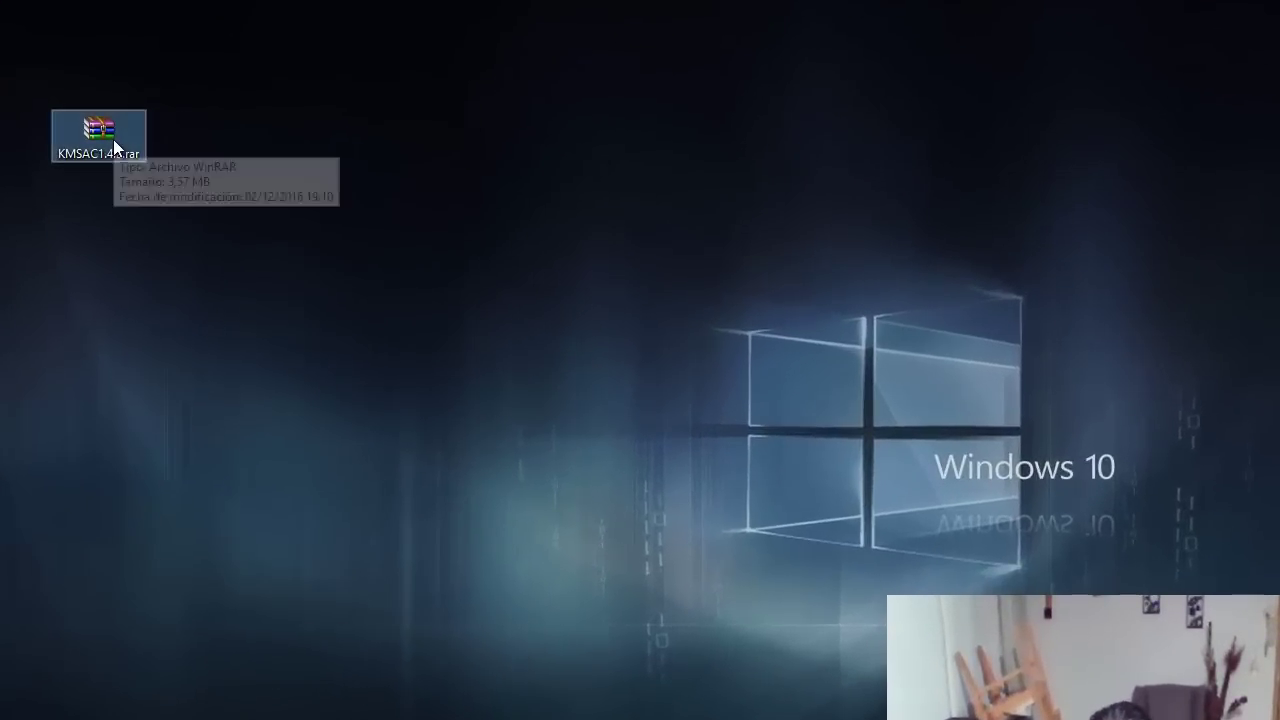
right_click(113, 146)
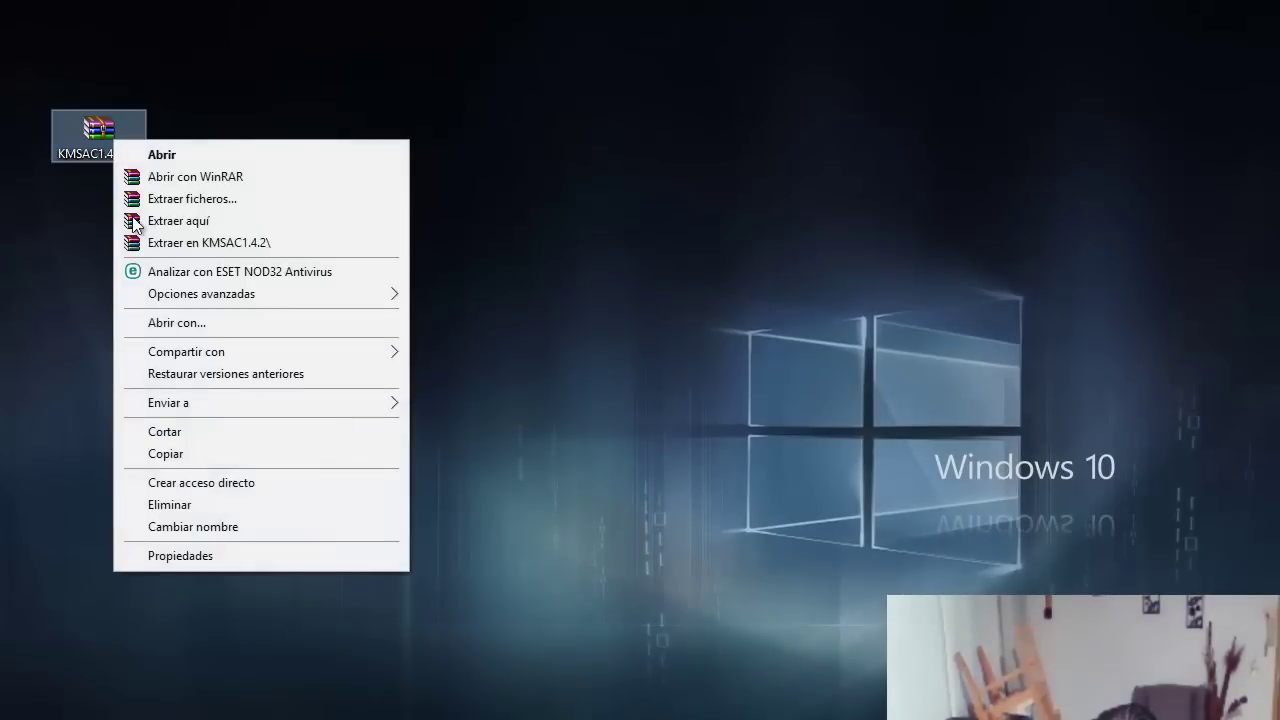
click(172, 226)
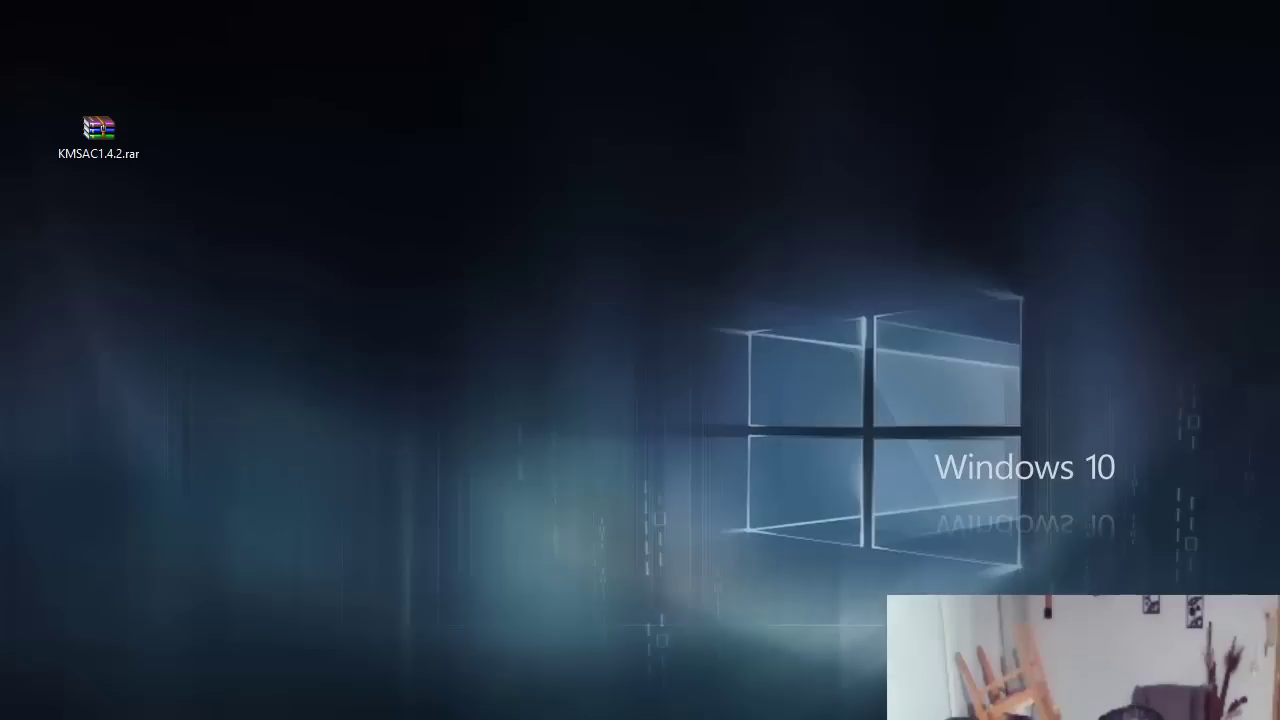
Remove the KMSAC1.4.2.rar archive from the desktop and reposition the extracted KMSAC1.4.2 folder.
drag(410, 300, 476, 493)
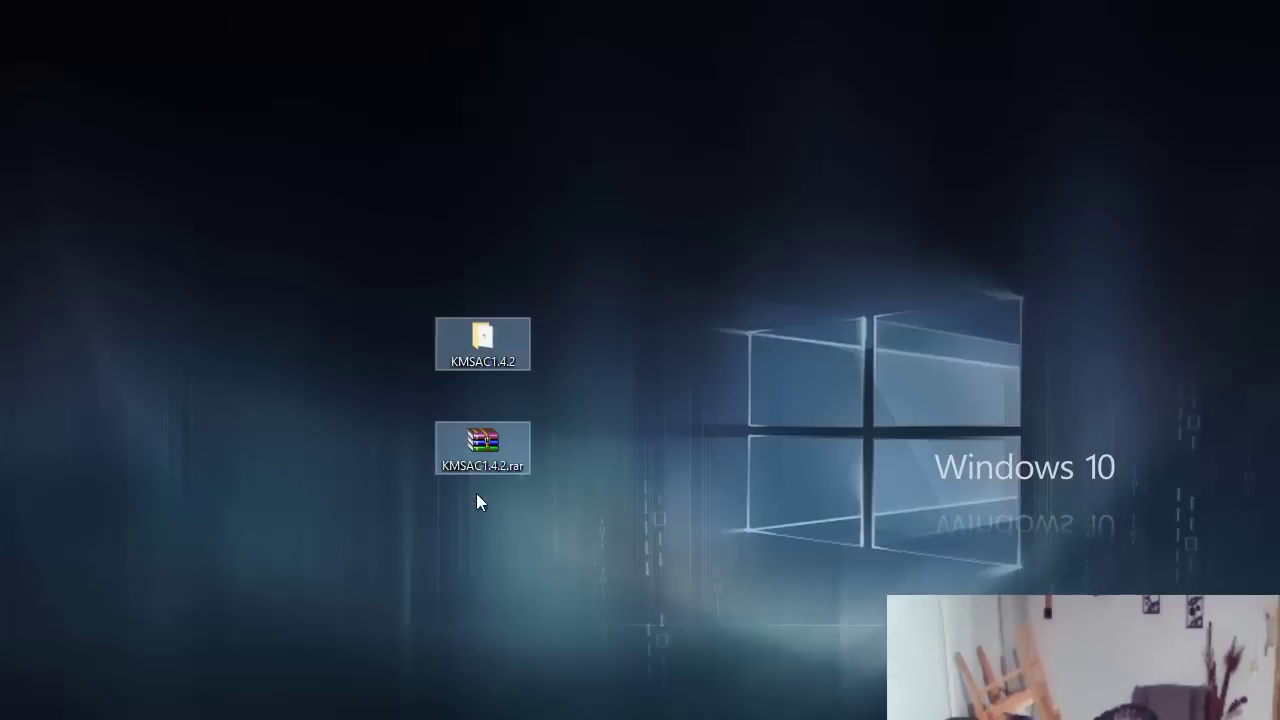
click(623, 480)
click(488, 448)
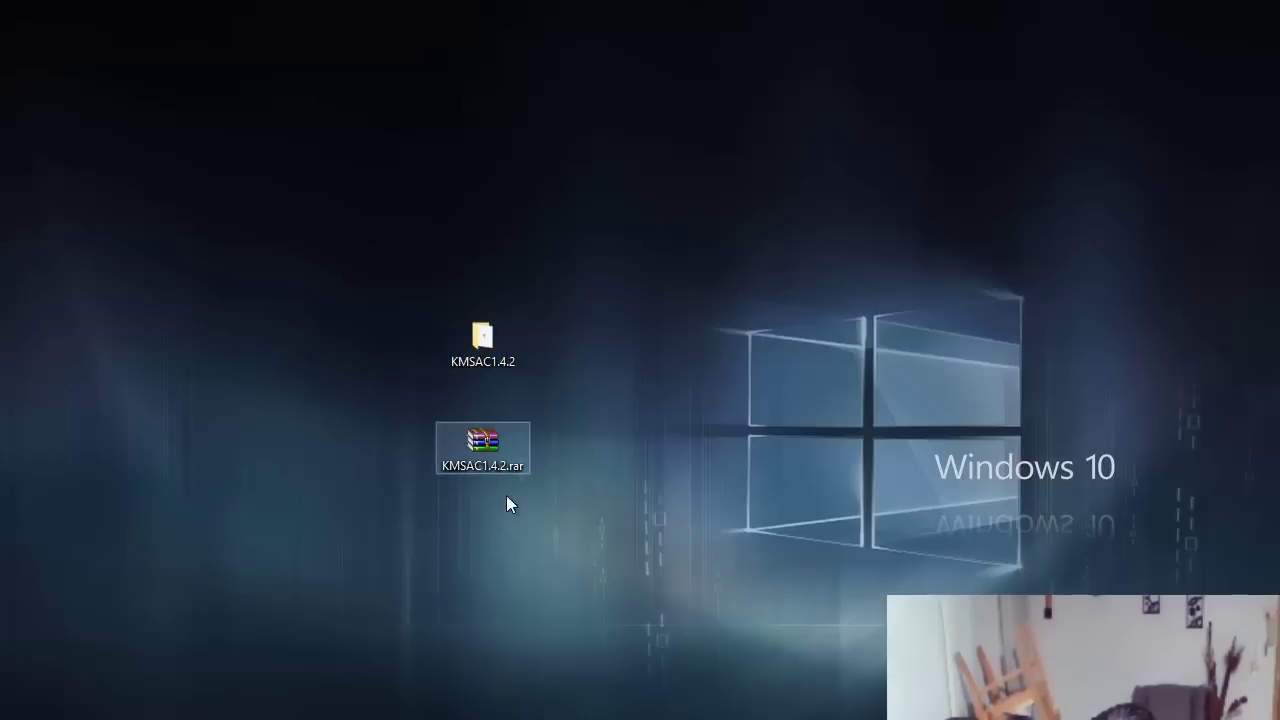
click(525, 335)
drag(525, 335, 305, 338)
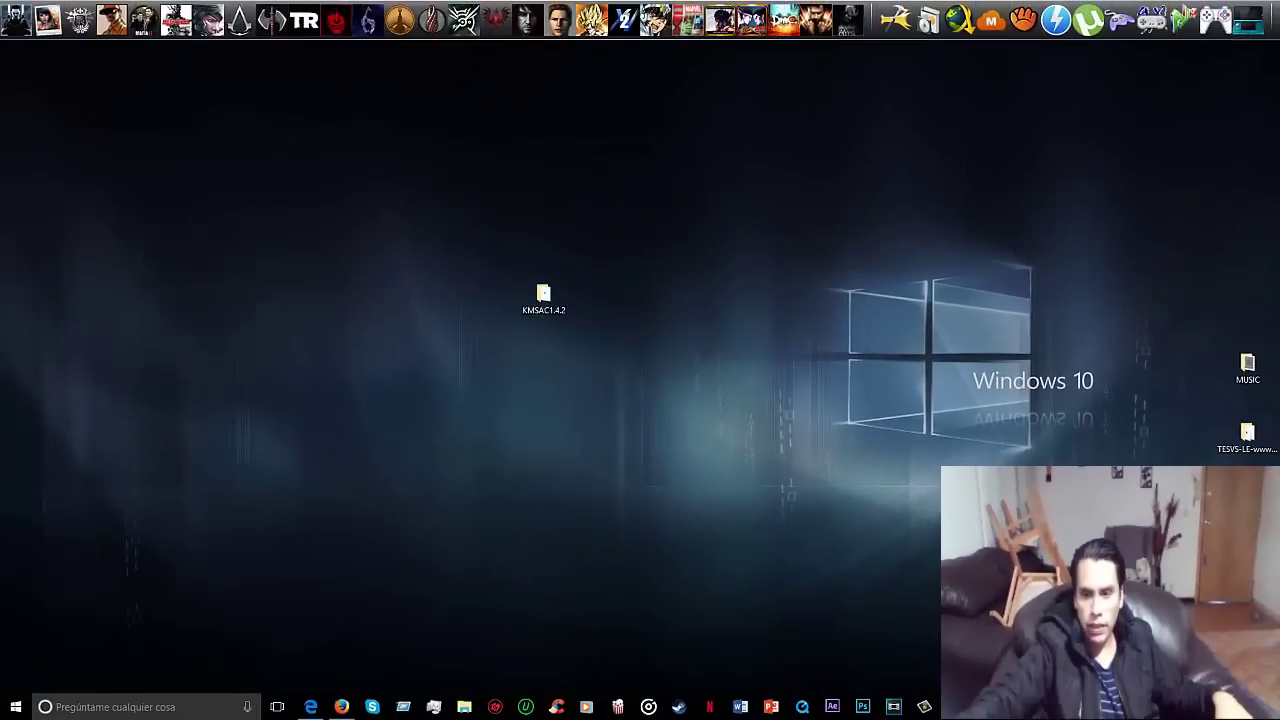
Pause the ESET NOD32 antivirus protection for 10 minutes.
right_click(1157, 706)
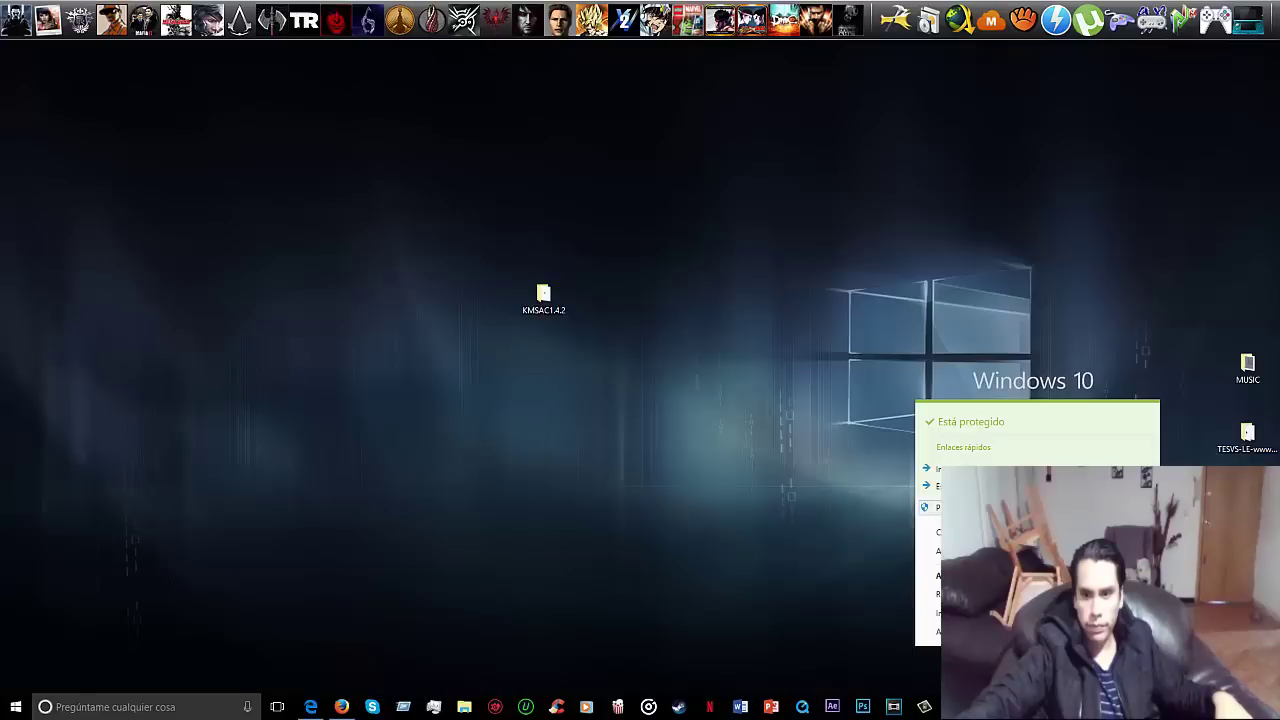
click(928, 505)
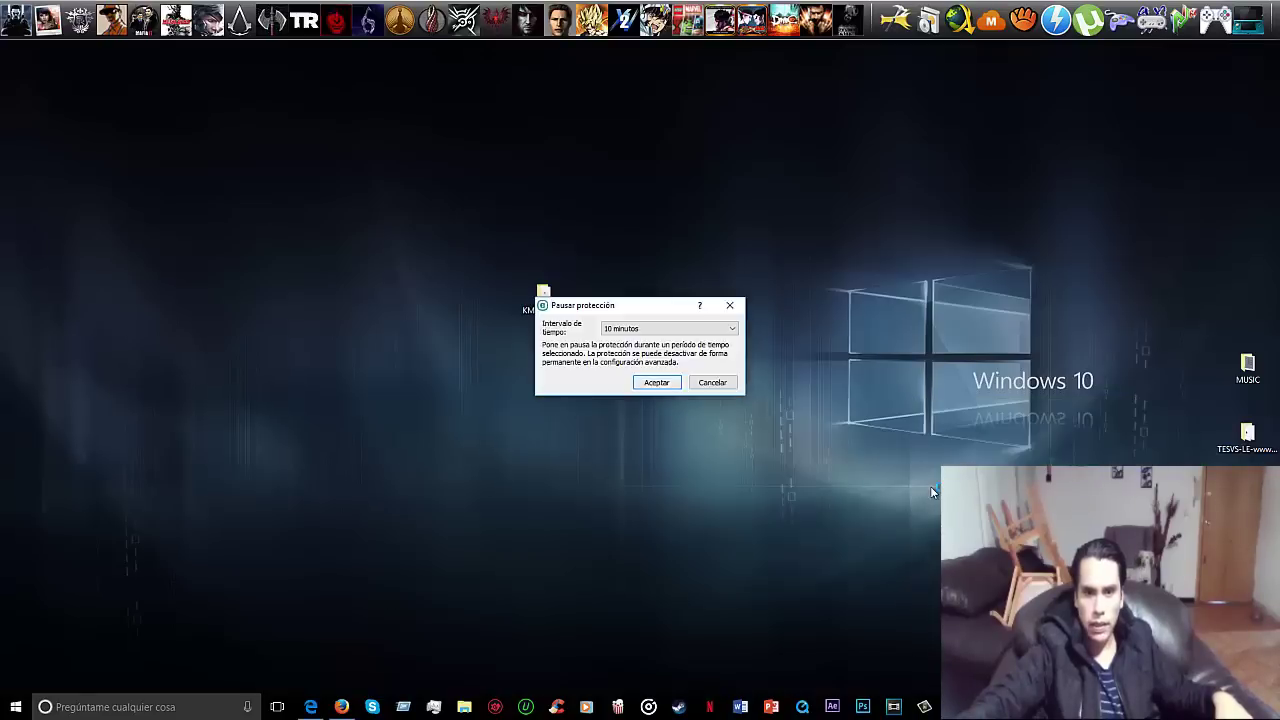
key(Return)
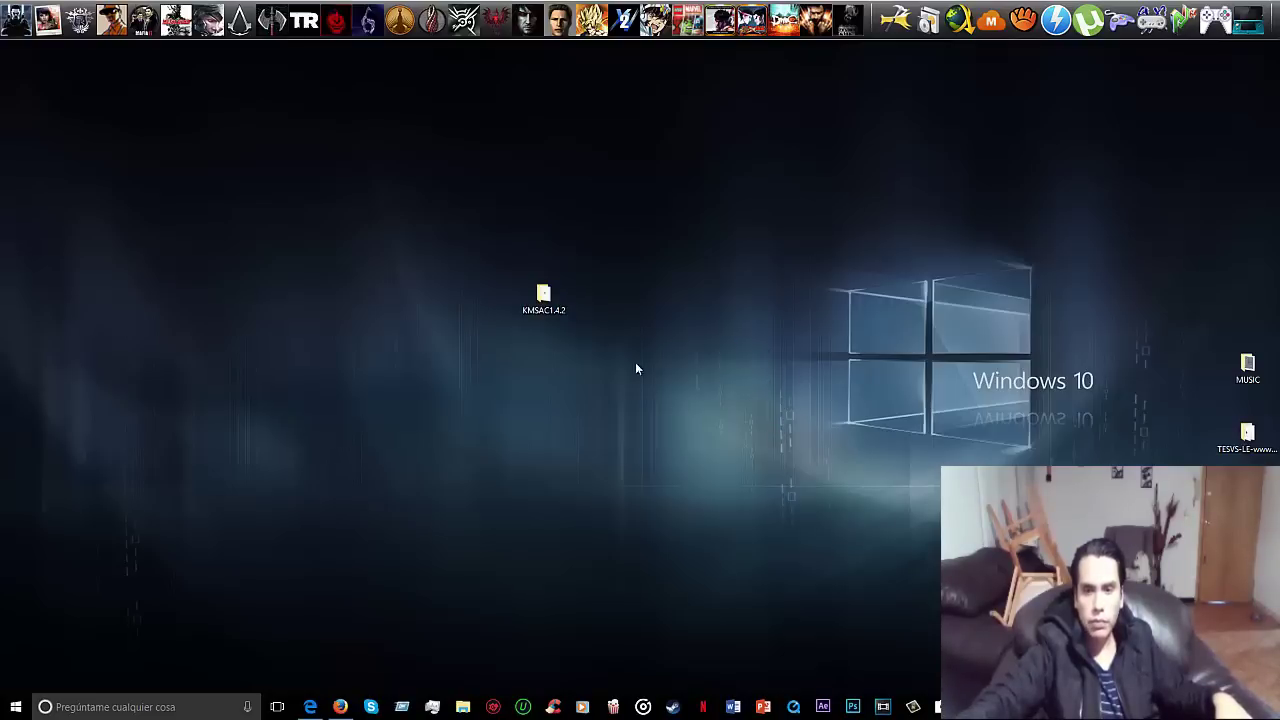
Open the KMSAC1.4.2 folder, run KMSAuto Net.exe as administrator and close the folder window.
click(550, 298)
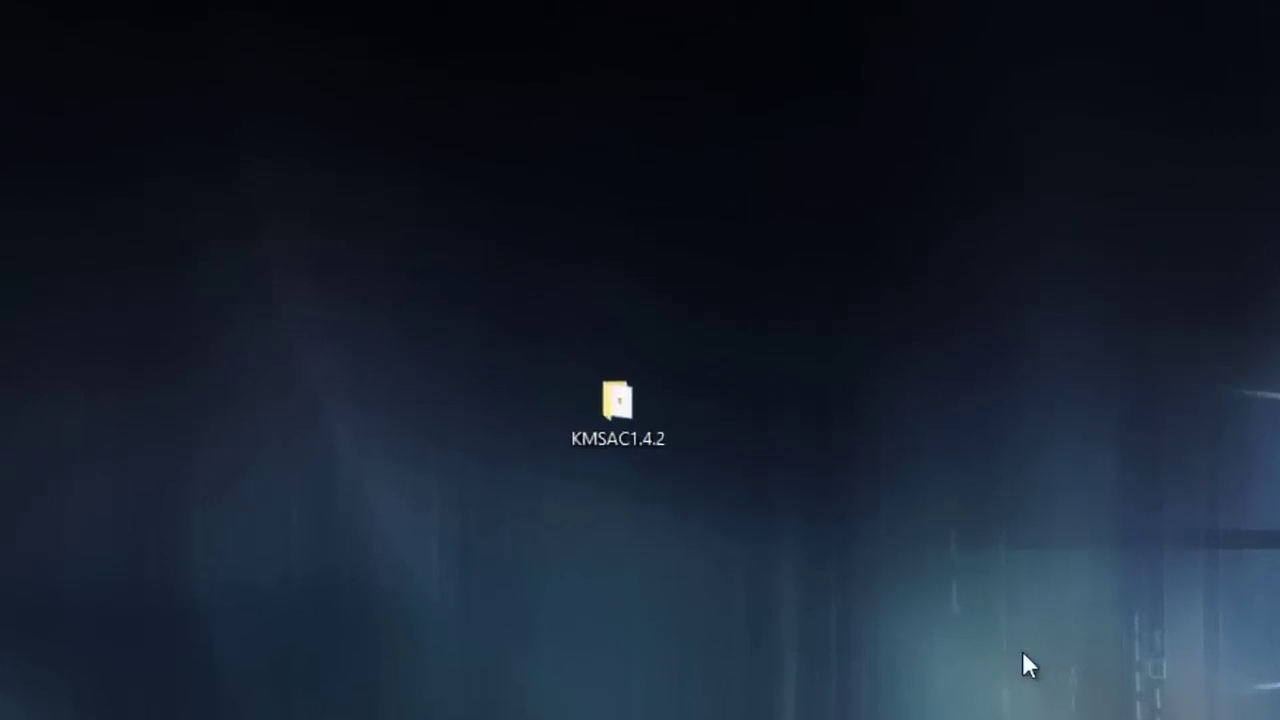
double_click(559, 318)
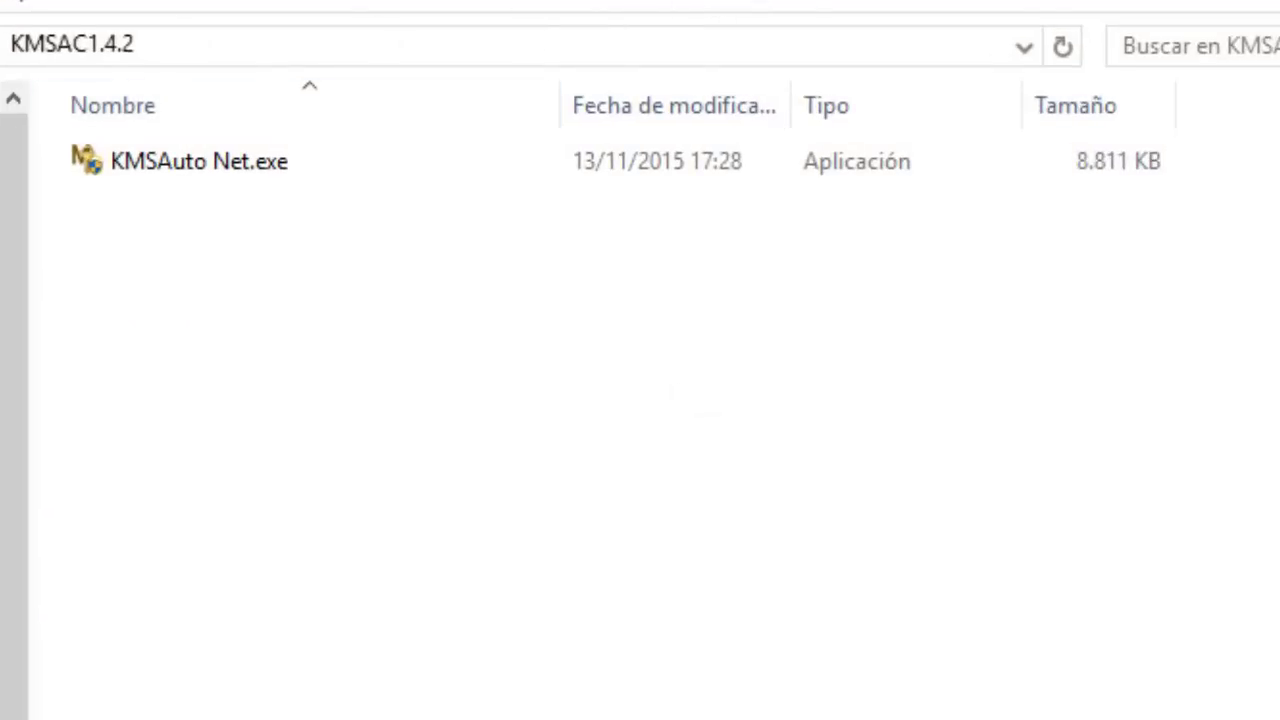
click(195, 174)
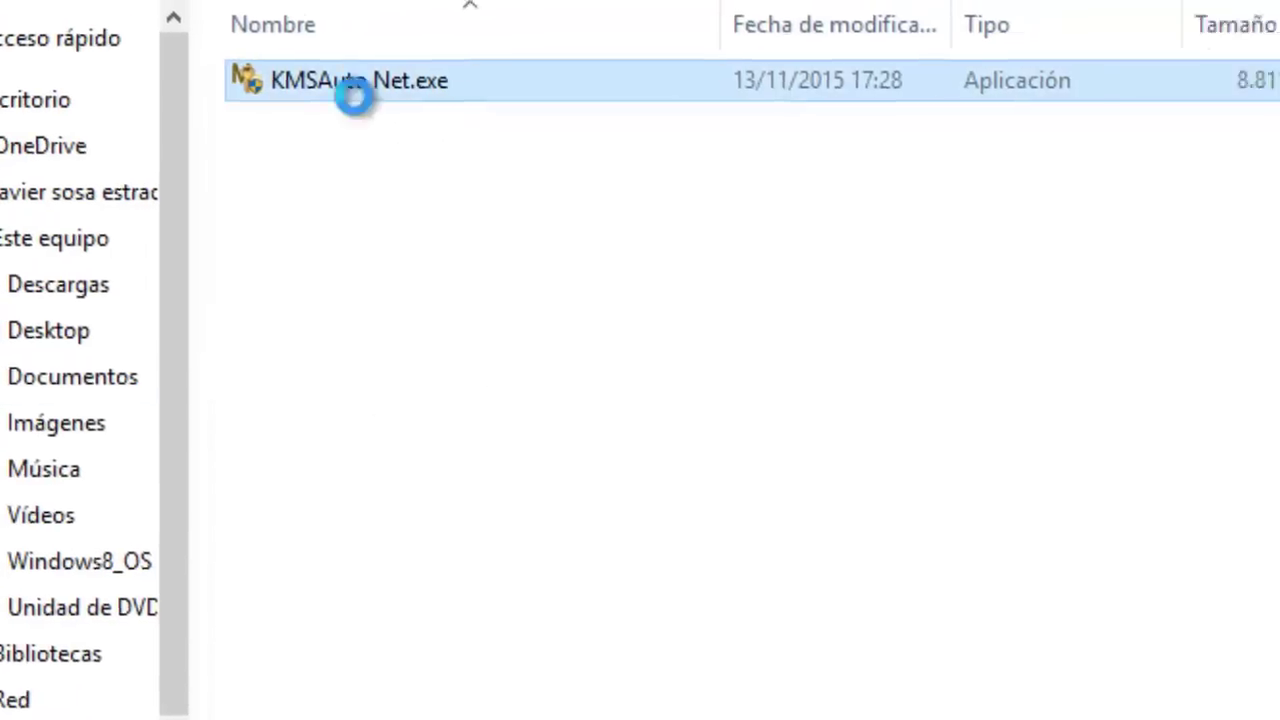
right_click(355, 90)
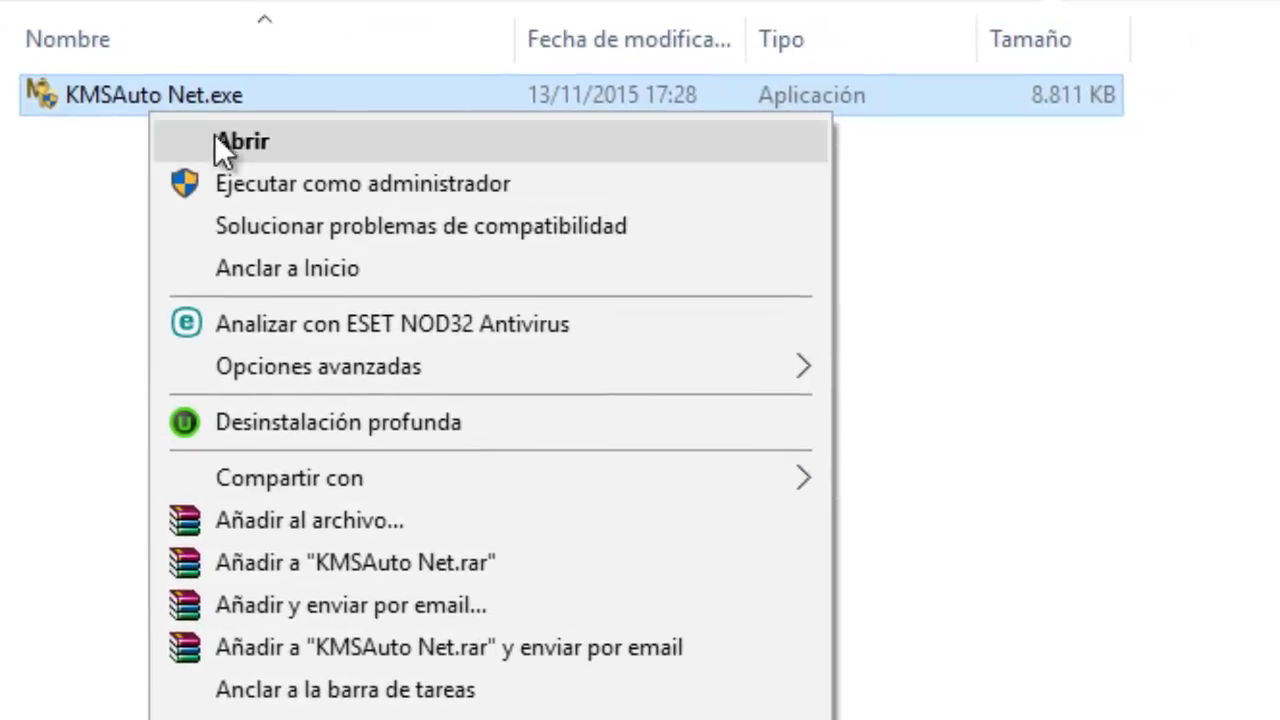
click(505, 186)
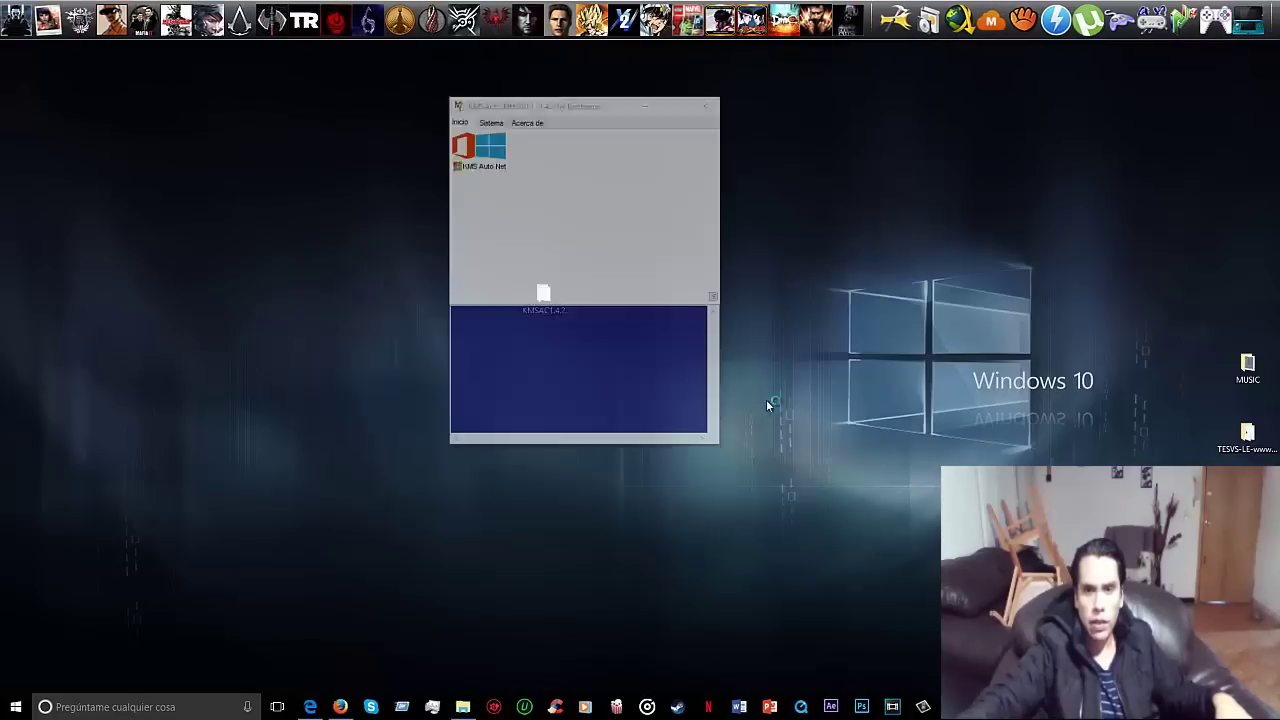
click(838, 84)
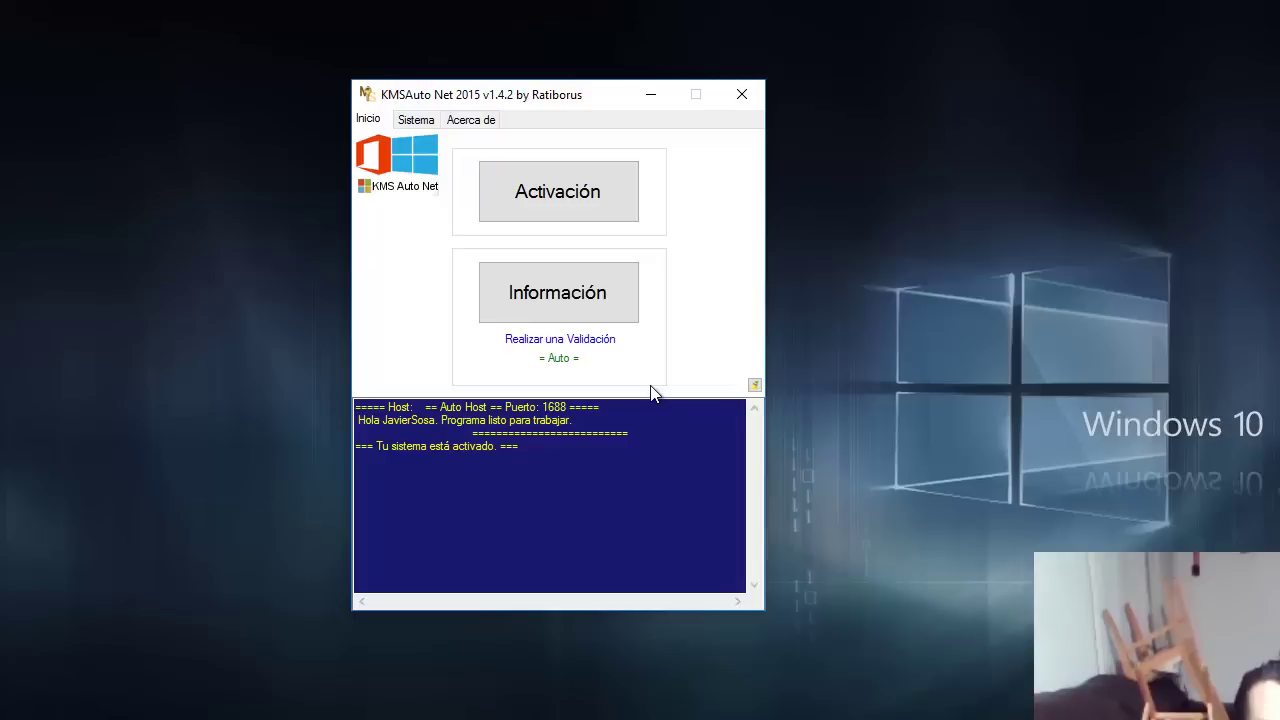
Show the activation options in KMSAuto Net and choose to activate Windows.
click(552, 186)
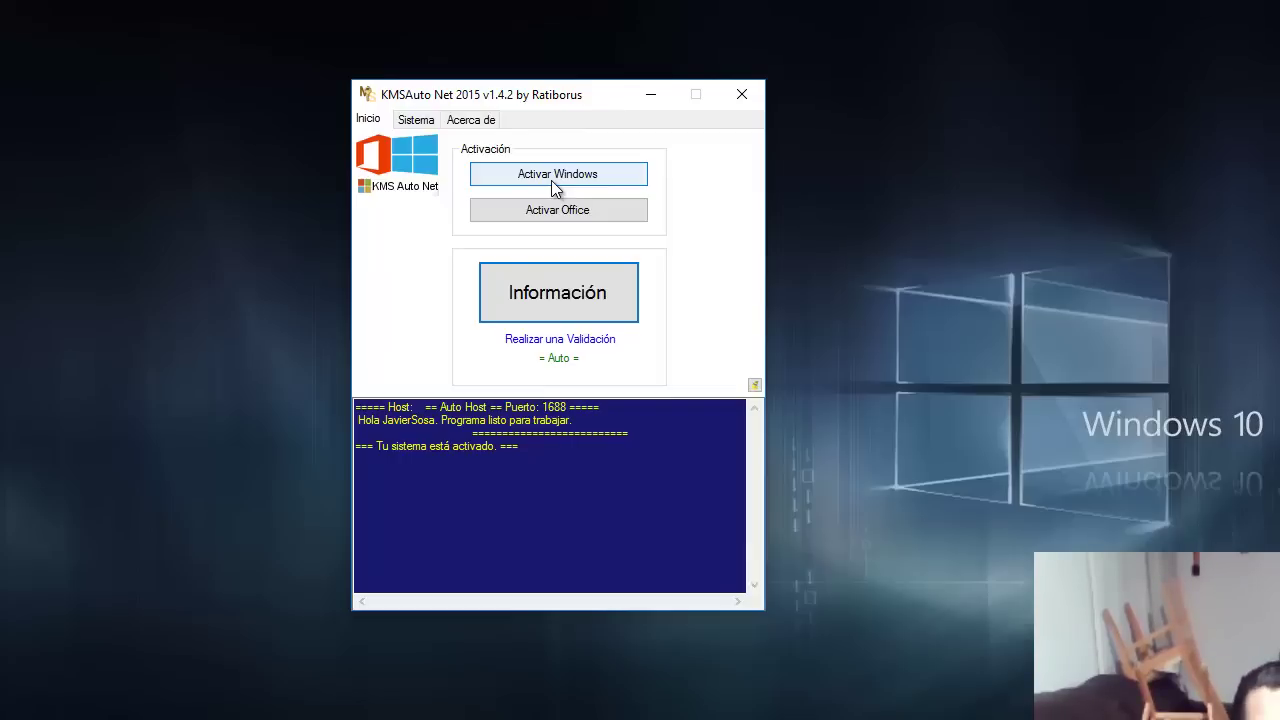
click(551, 180)
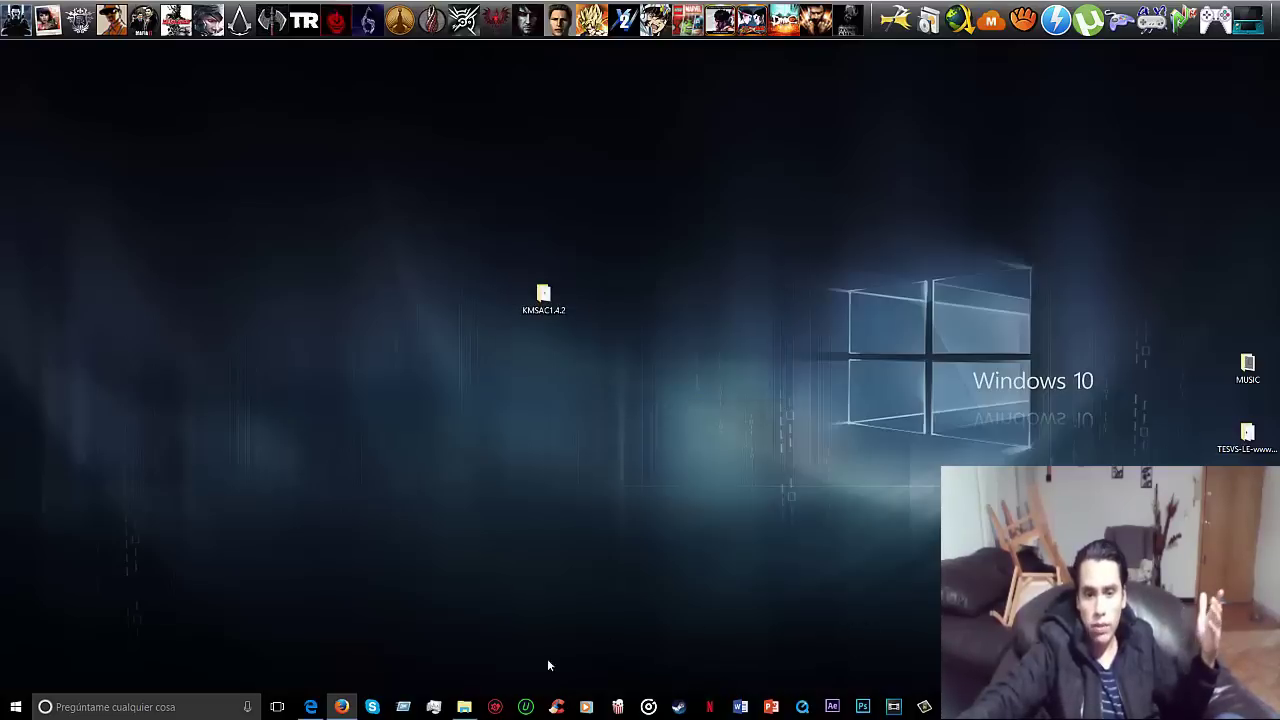
Bring up the File Explorer window.
click(463, 706)
click(463, 706)
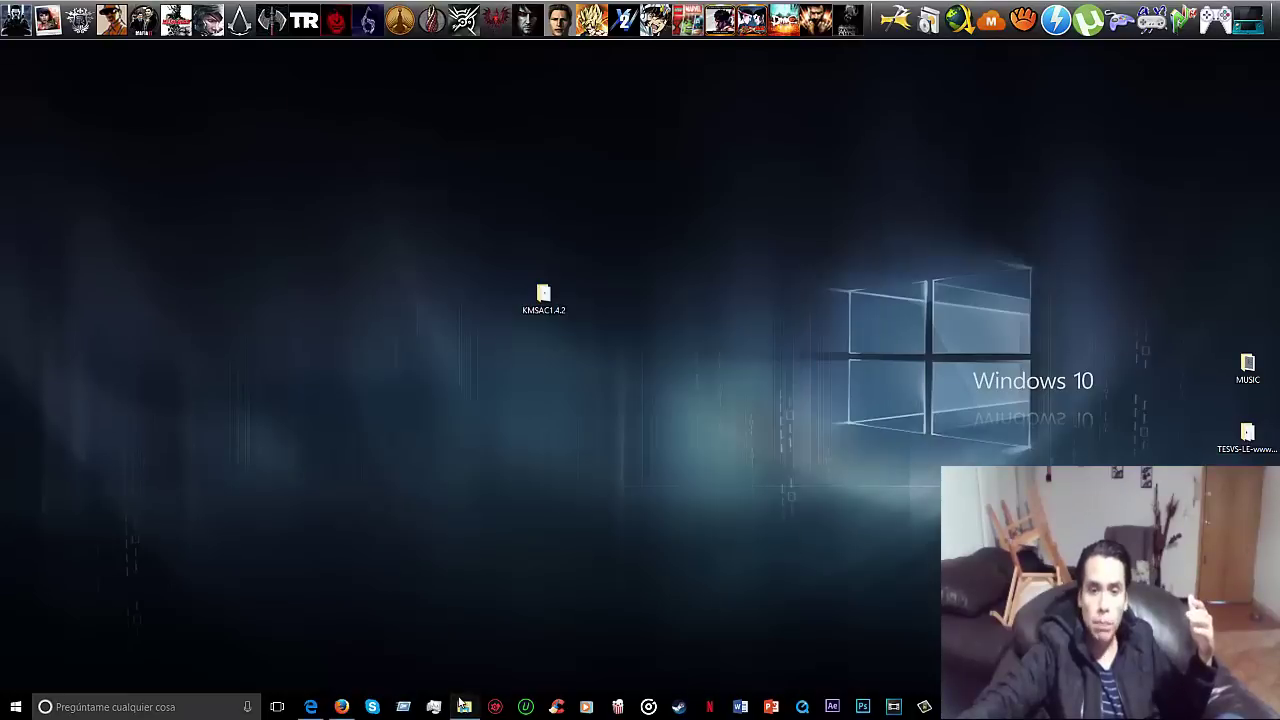
click(463, 706)
click(463, 708)
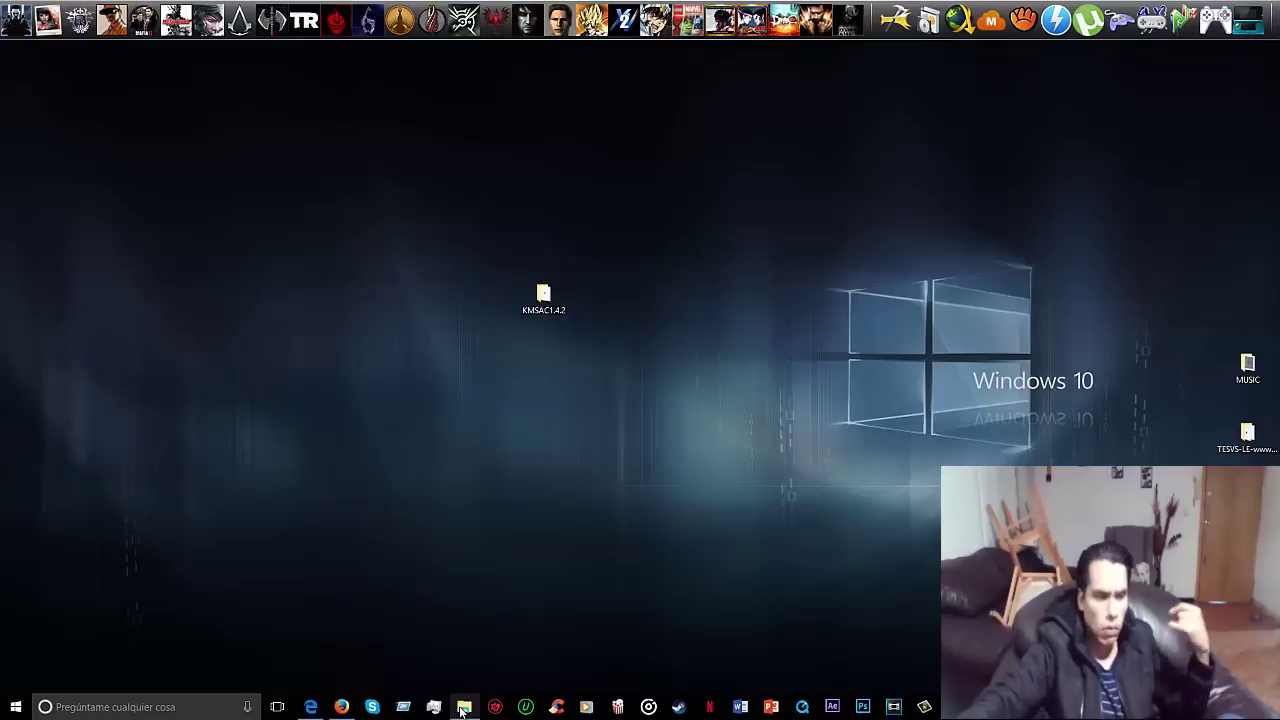
click(463, 707)
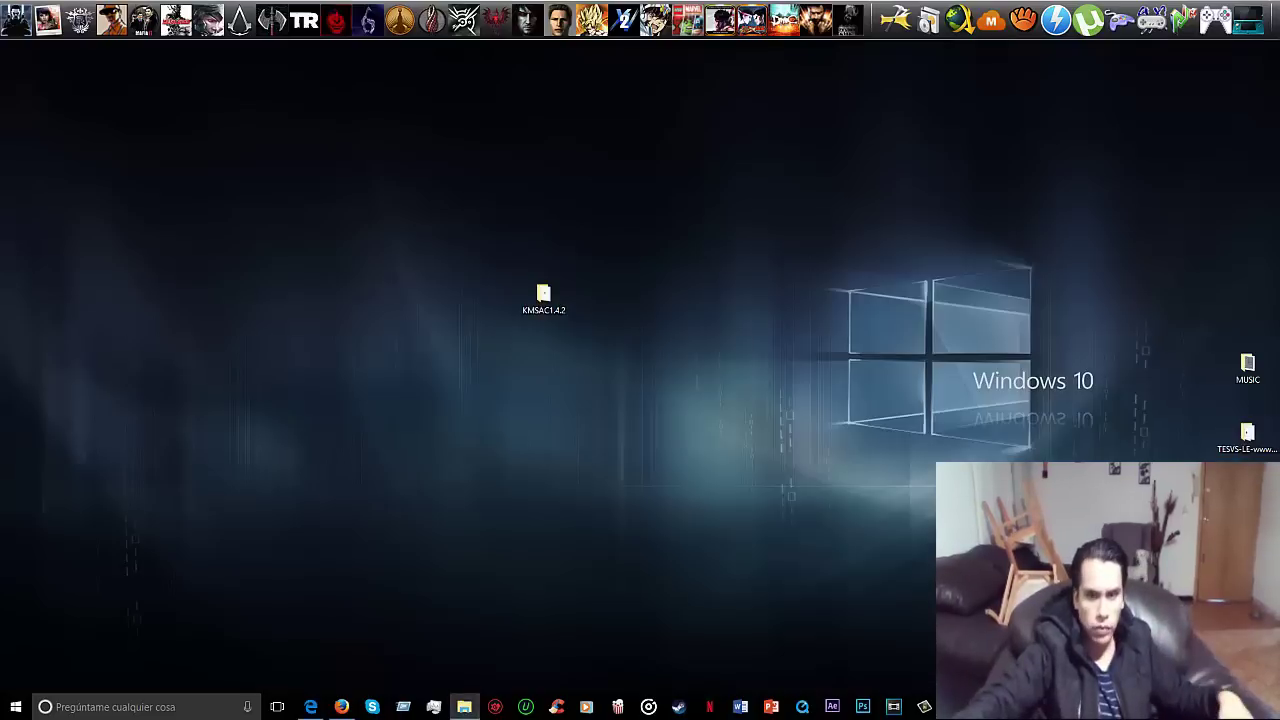